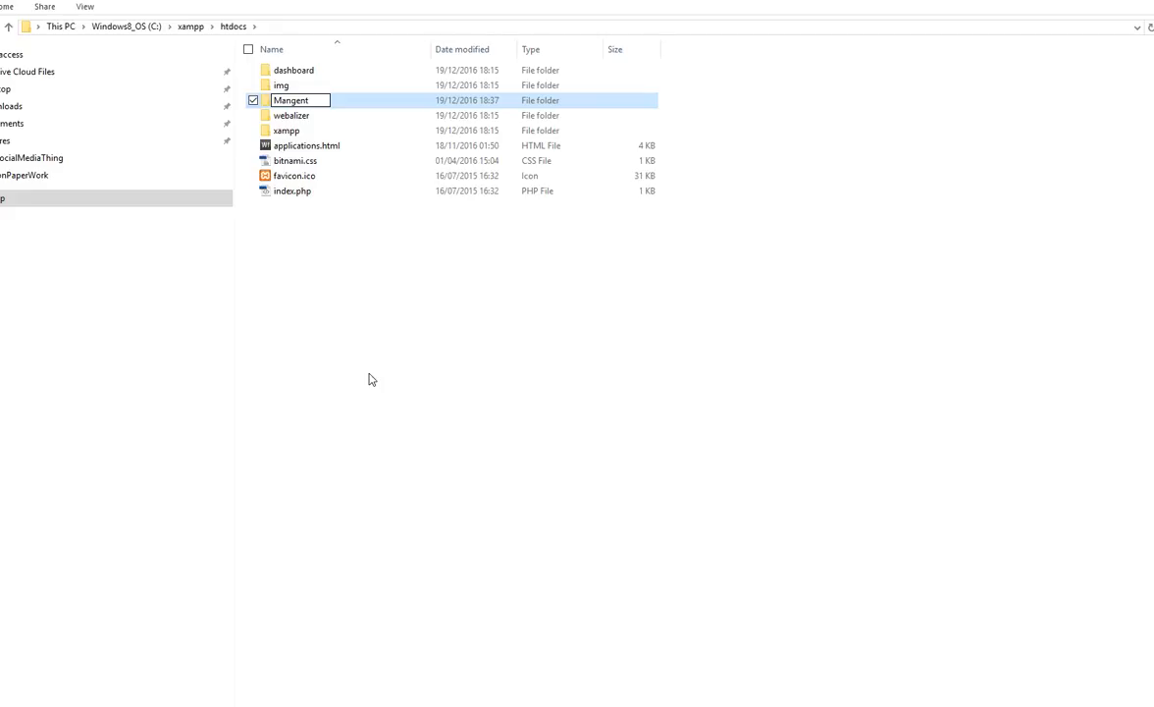
# Name the new folder in htdocs MangentoSite and open it
pyautogui.write('oSite')
pyautogui.click(371, 379)
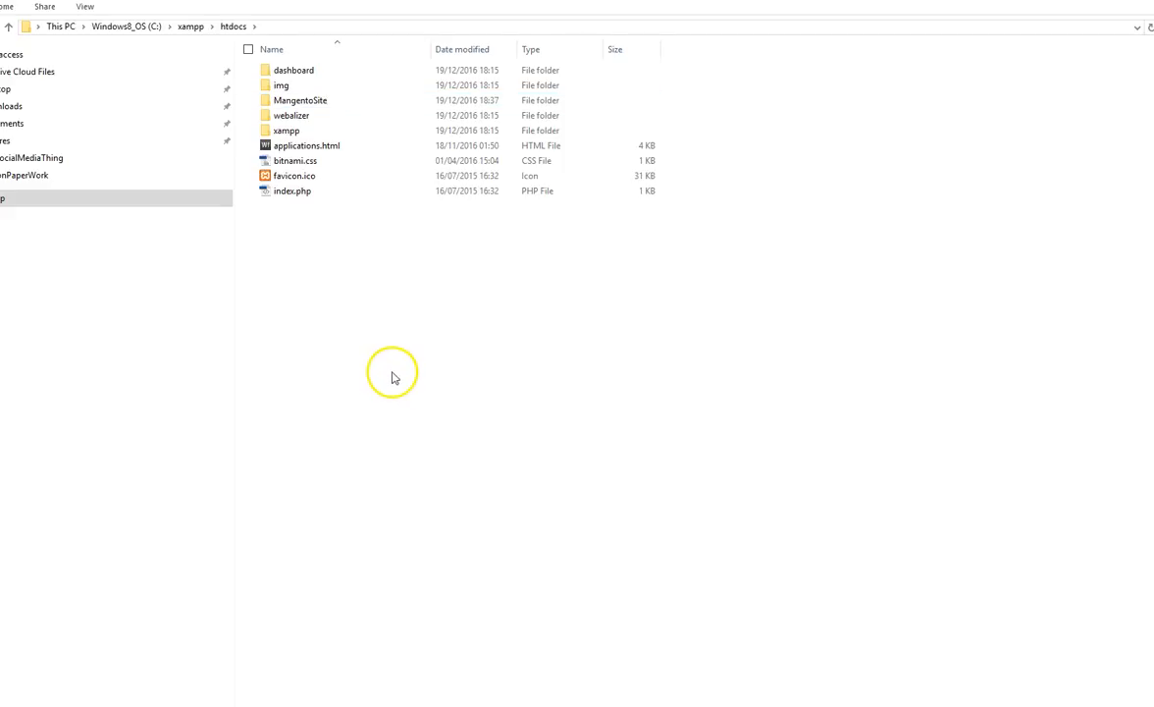
pyautogui.doubleClick(323, 105)
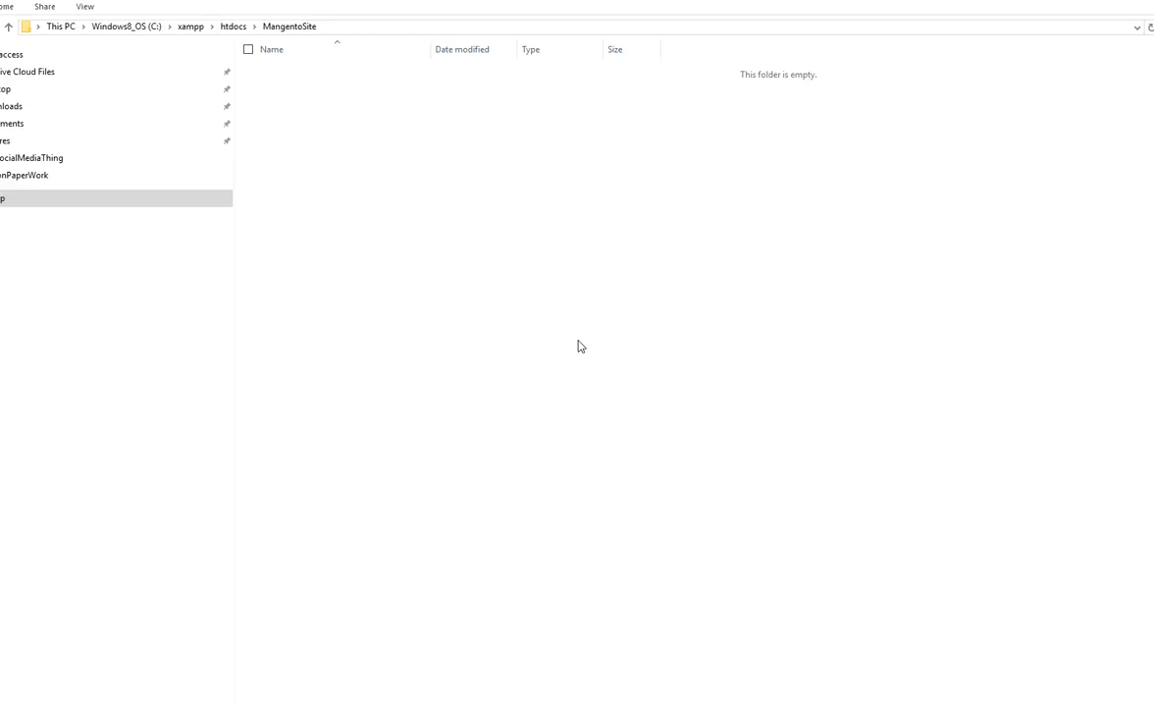
# Switch to a blank Notepad document and write "This is going to be our new magento site"
pyautogui.click(848, 509)
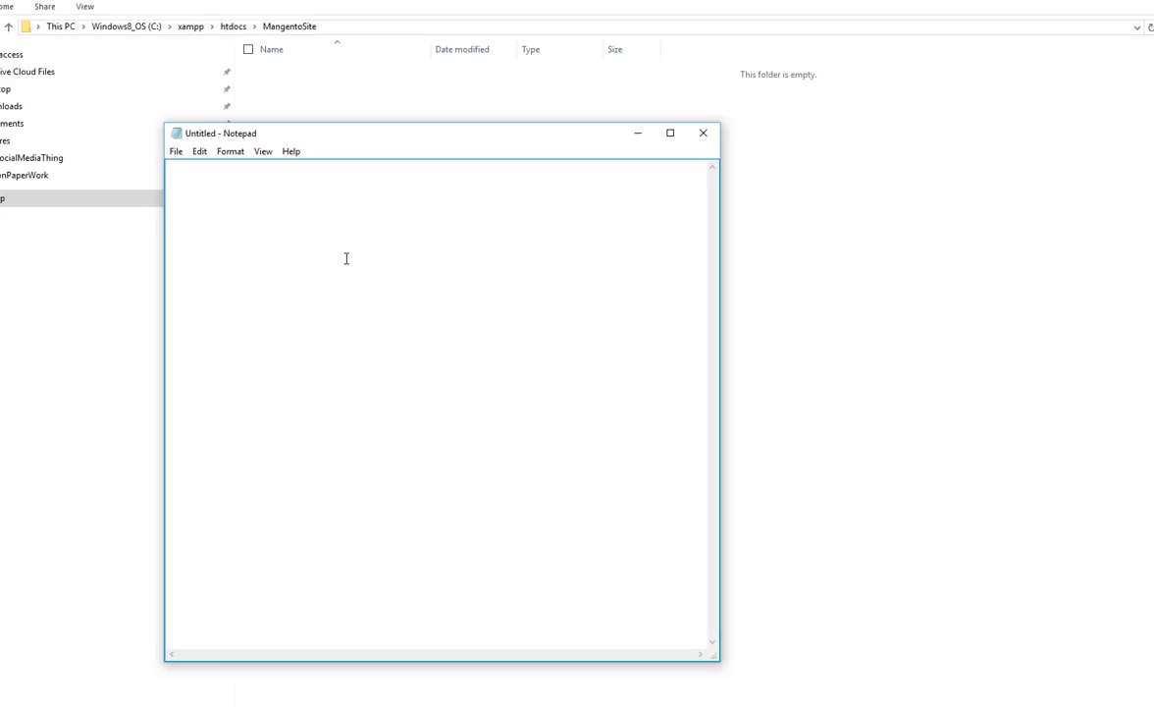
pyautogui.click(284, 199)
pyautogui.write('B')
pyautogui.press('BackSpace')
pyautogui.write('This is going to be our new')
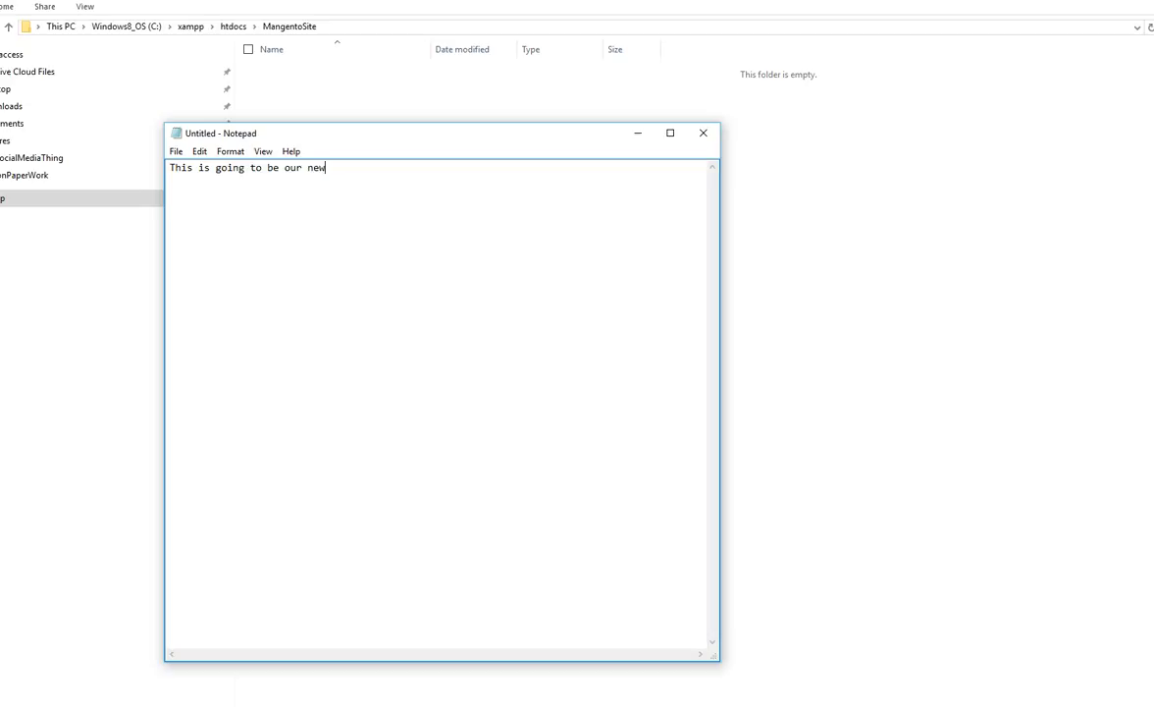
pyautogui.write(' magento site')
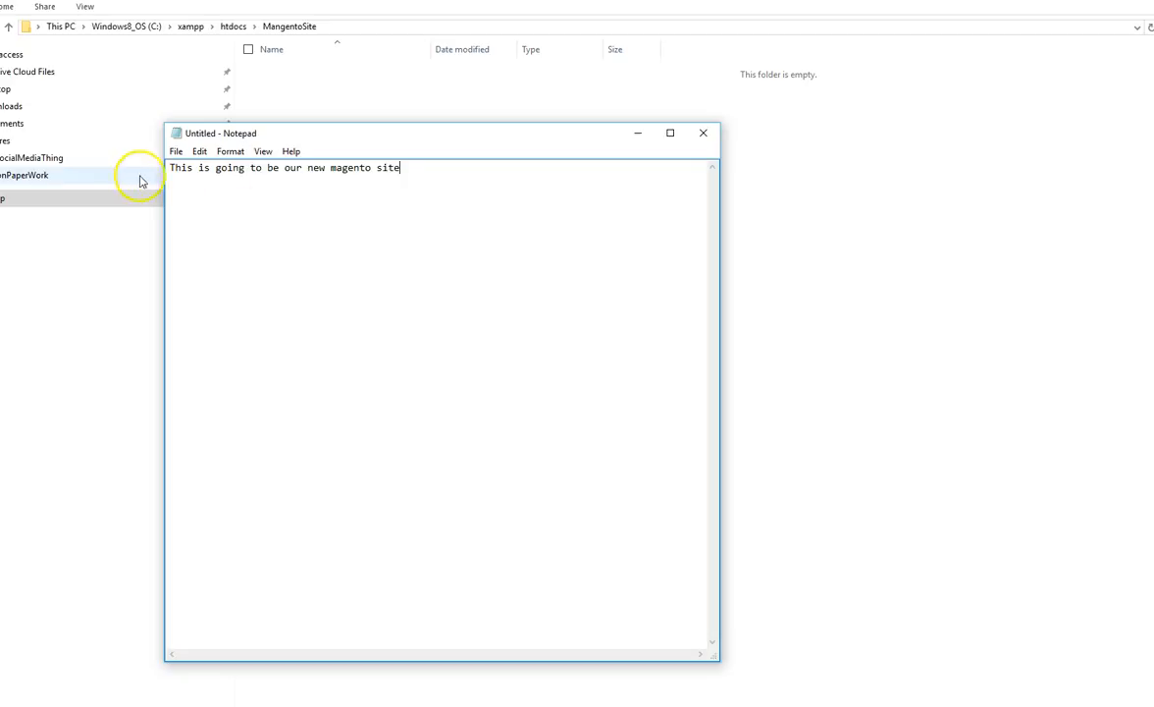
# Insert the beginning of a div tag before the sentence, with a style attribute containing "color:"
pyautogui.click(172, 167)
pyautogui.write('<div')
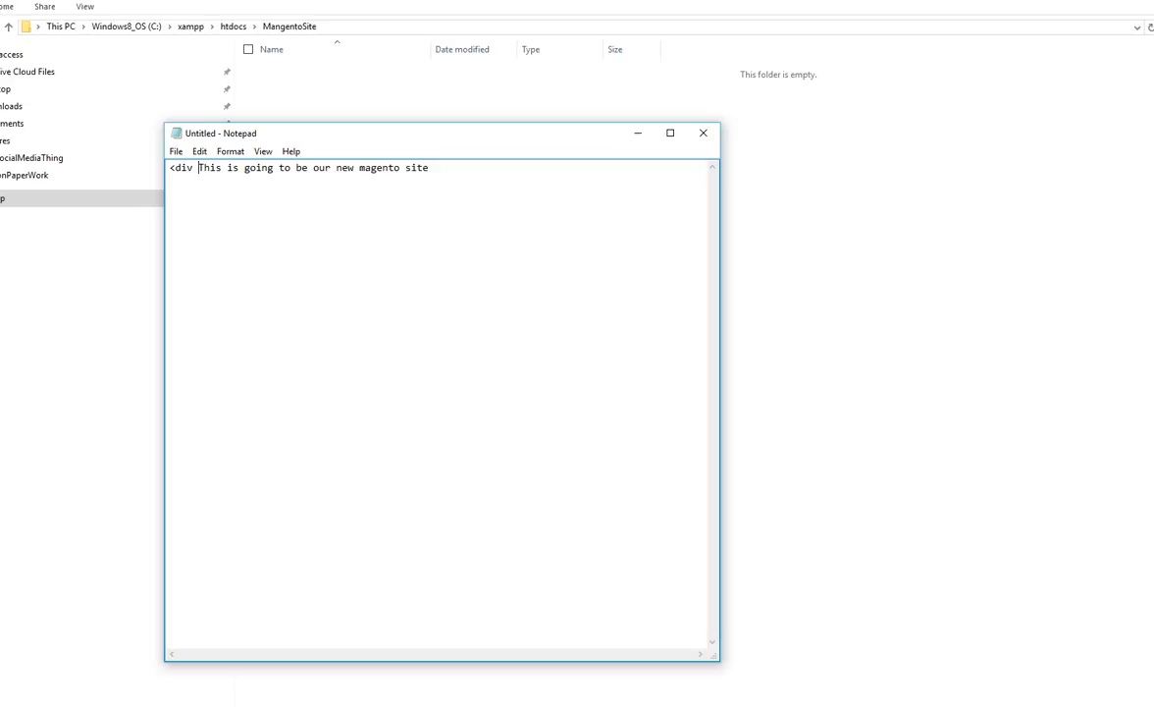
pyautogui.write(' style=')
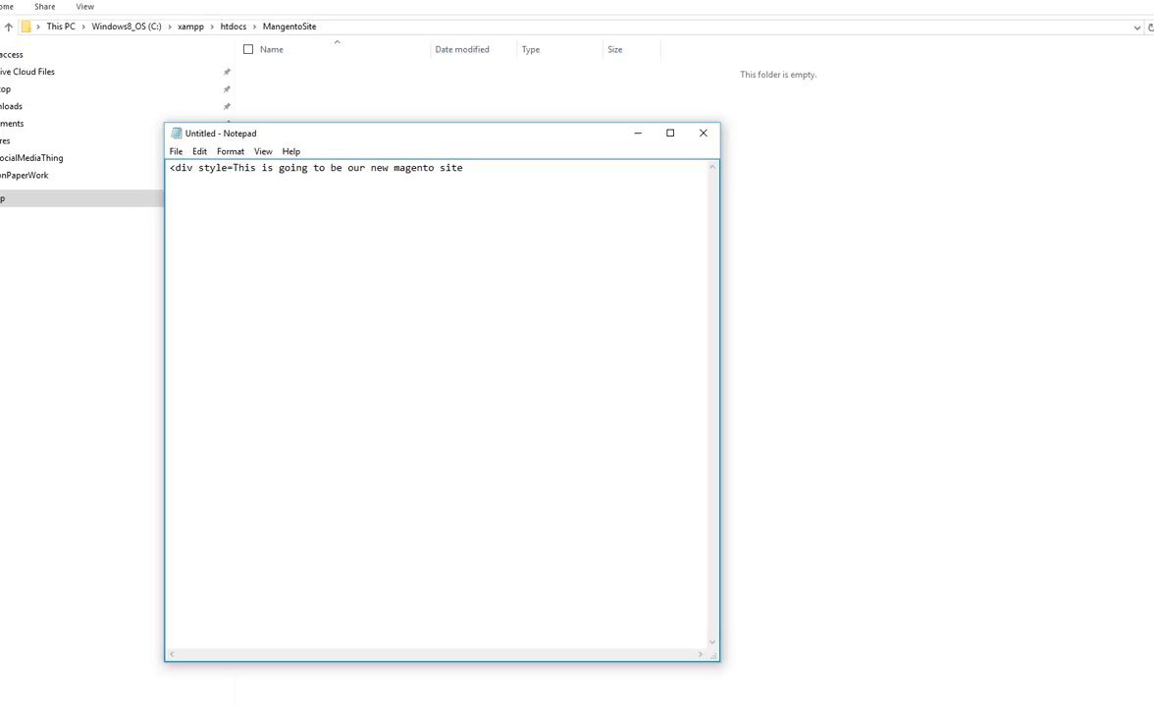
pyautogui.write('""')
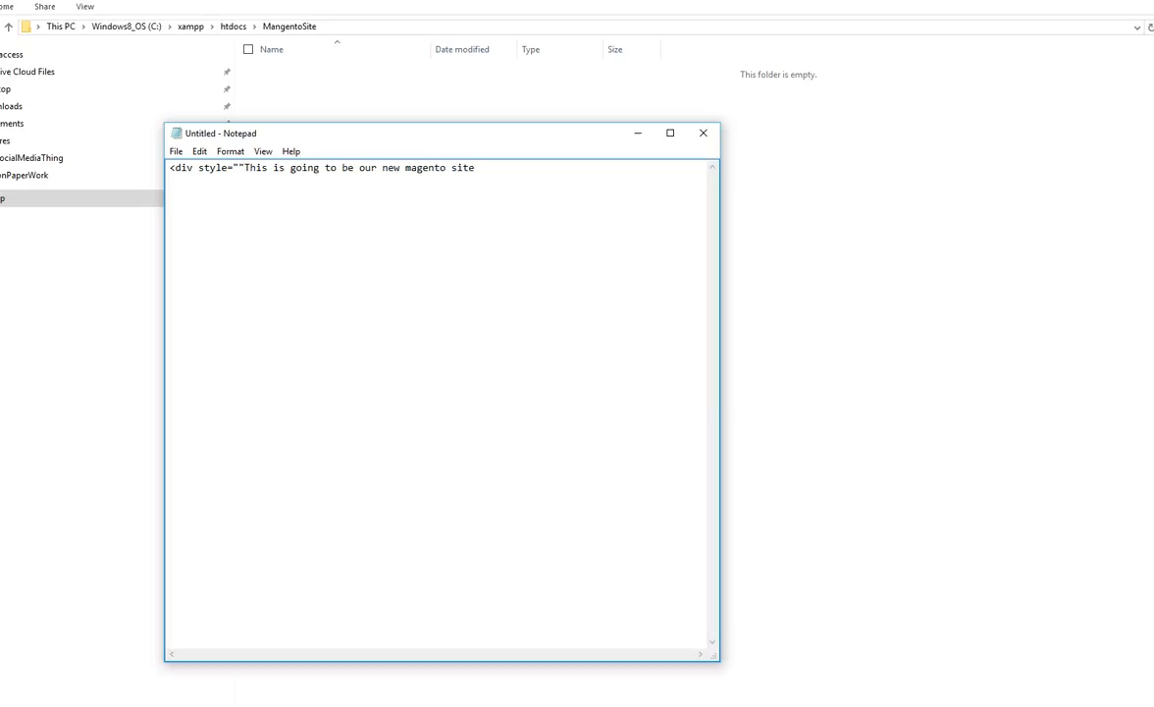
pyautogui.press('Left')
pyautogui.write('clon')
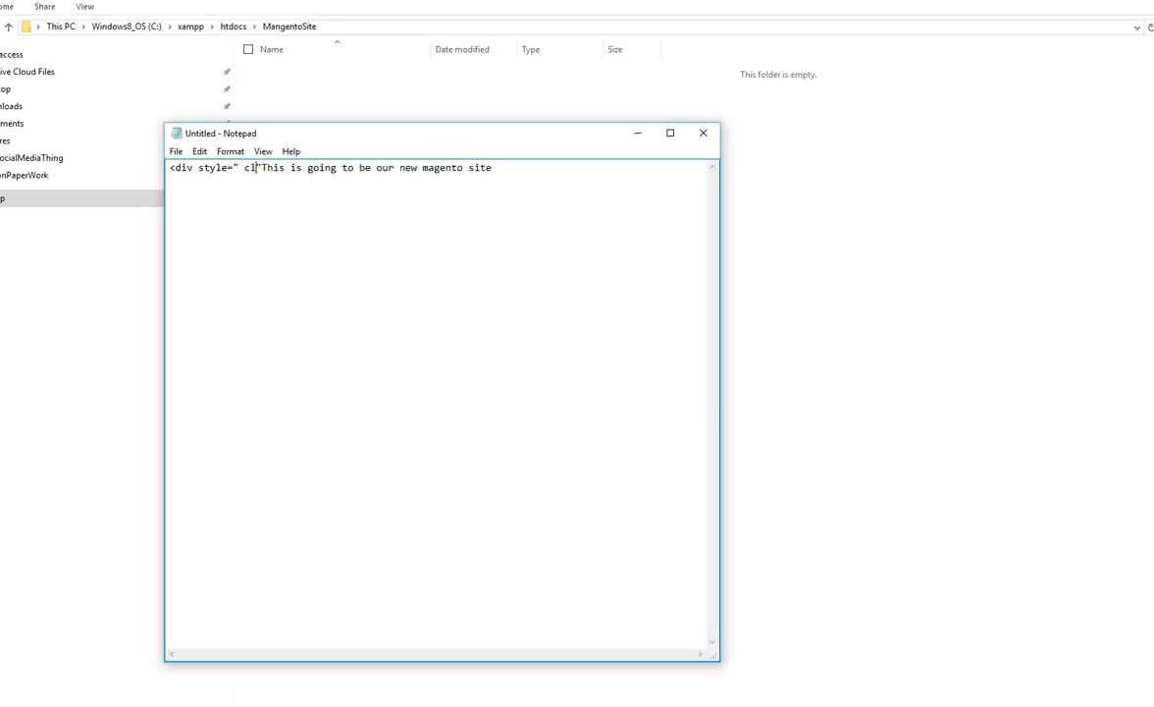
pyautogui.press('BackSpace')
pyautogui.press('BackSpace')
pyautogui.press('BackSpace')
pyautogui.press('BackSpace')
pyautogui.press('BackSpace')
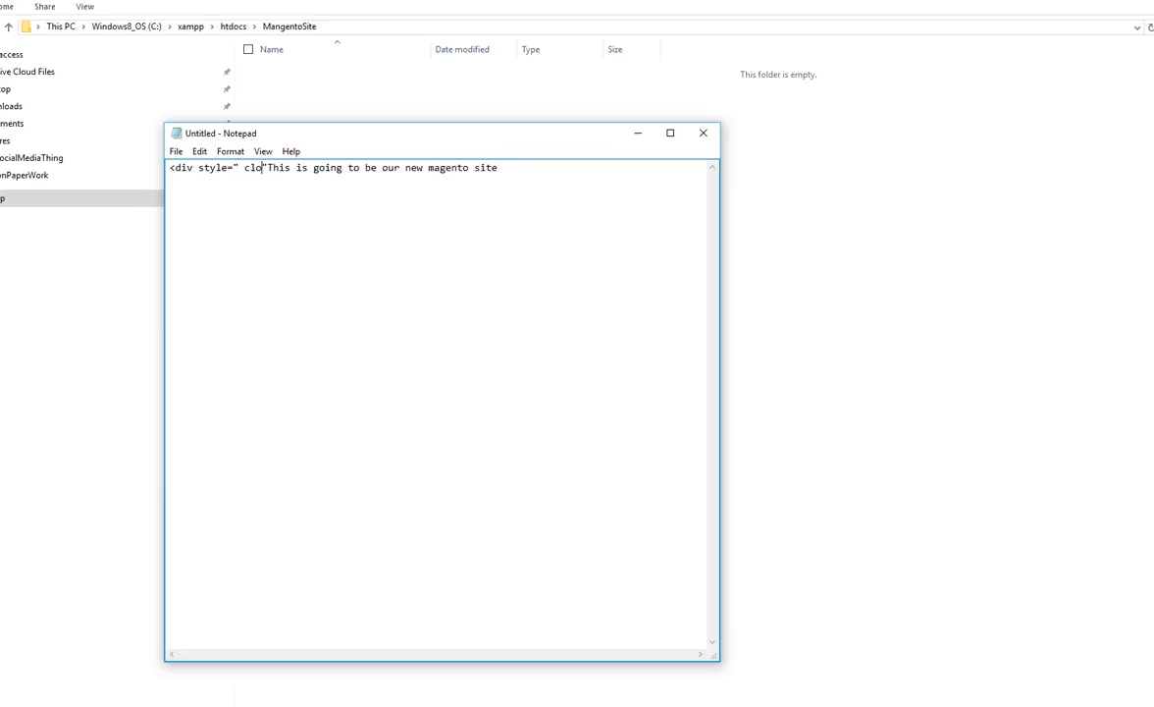
pyautogui.write('colo')
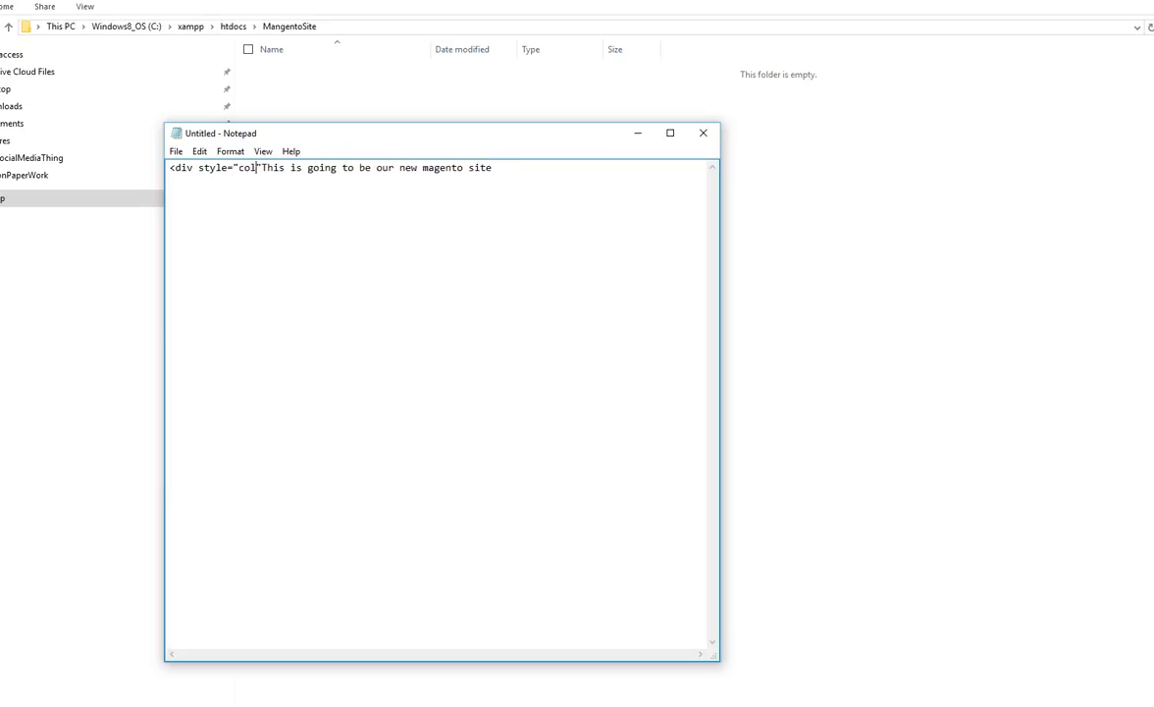
pyautogui.write('n')
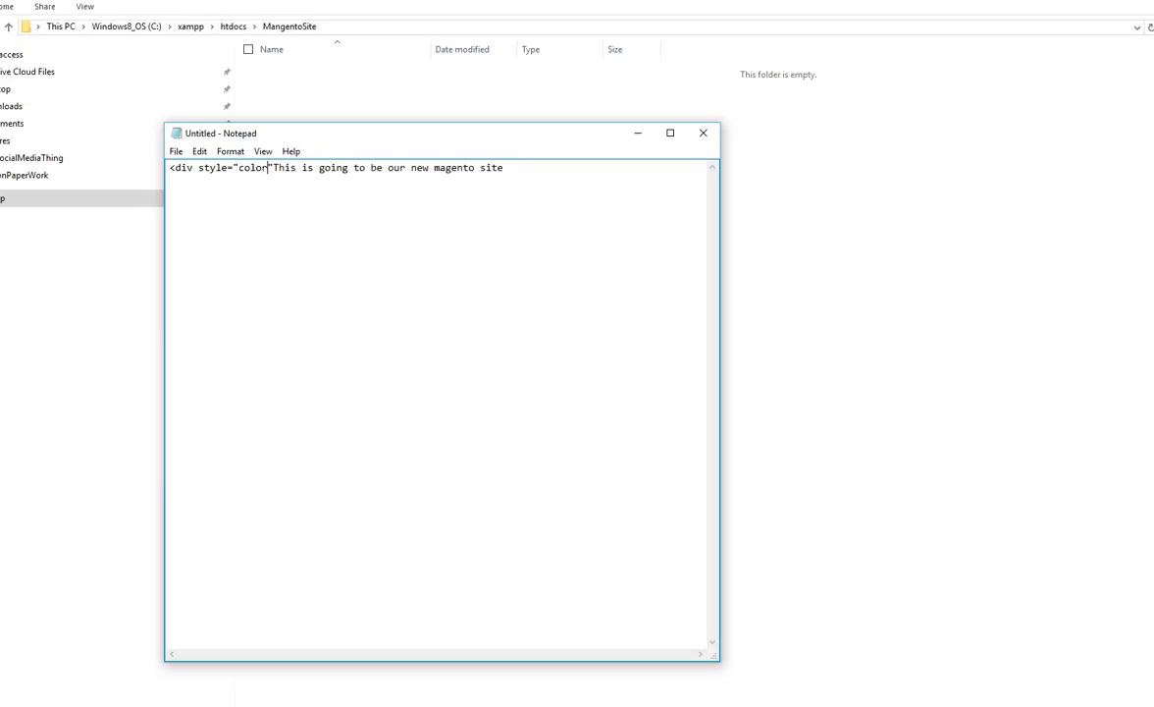
pyautogui.write(':')
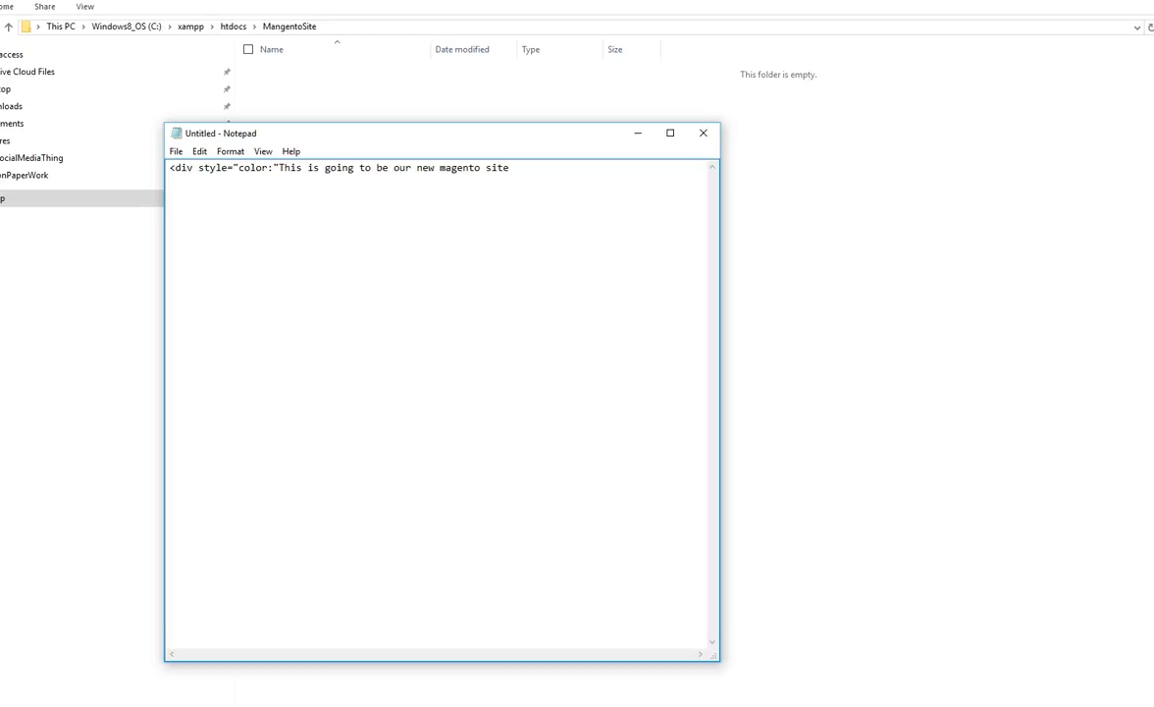
pyautogui.write('navy')
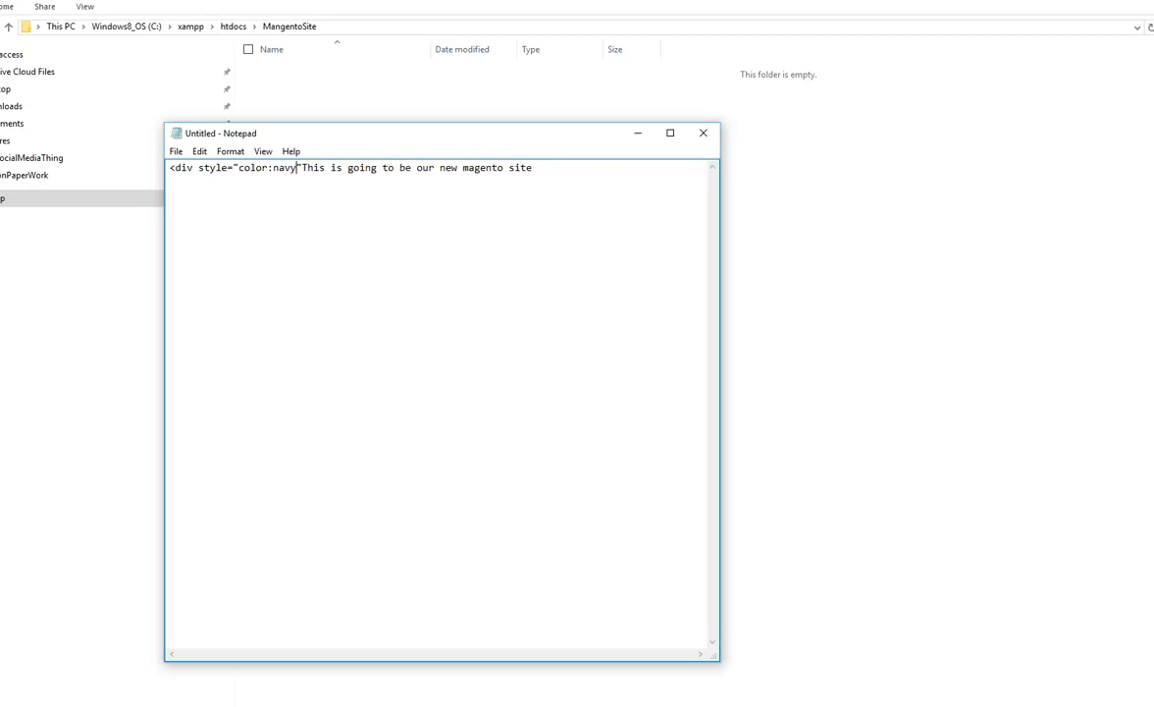
pyautogui.press('BackSpace')
pyautogui.press('BackSpace')
pyautogui.press('BackSpace')
pyautogui.press('BackSpace')
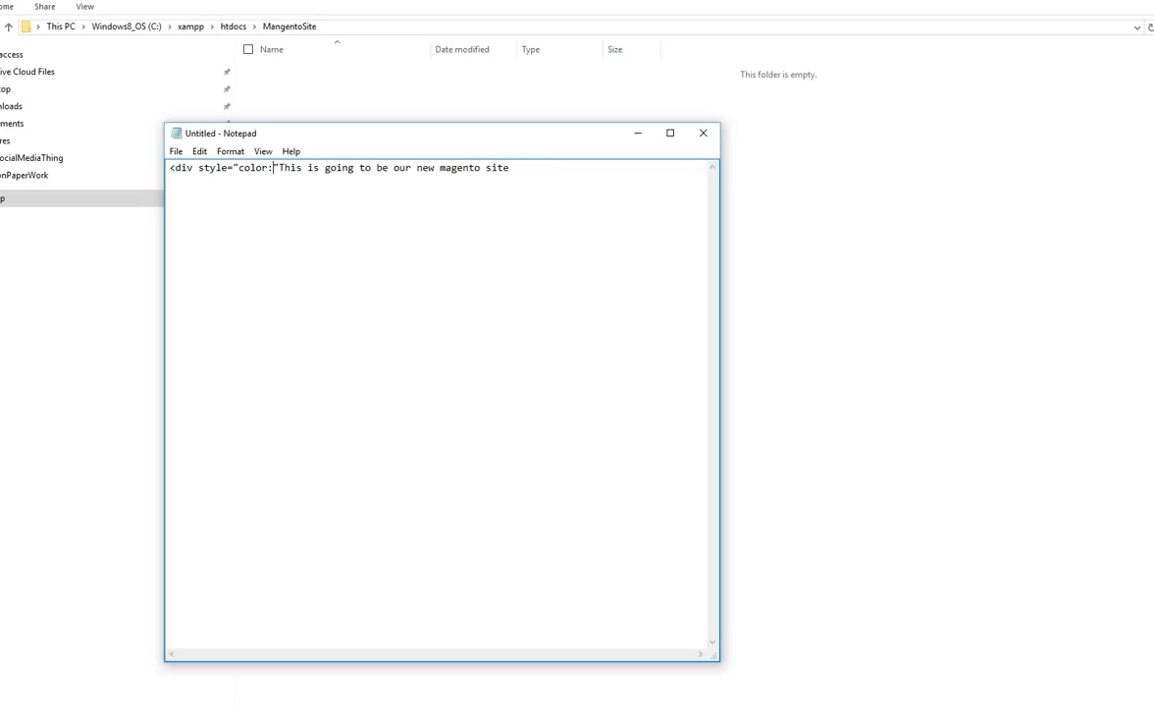
# Set the style colour to #009977, close the opening div tag, and add </div> after the sentence
pyautogui.write('#')
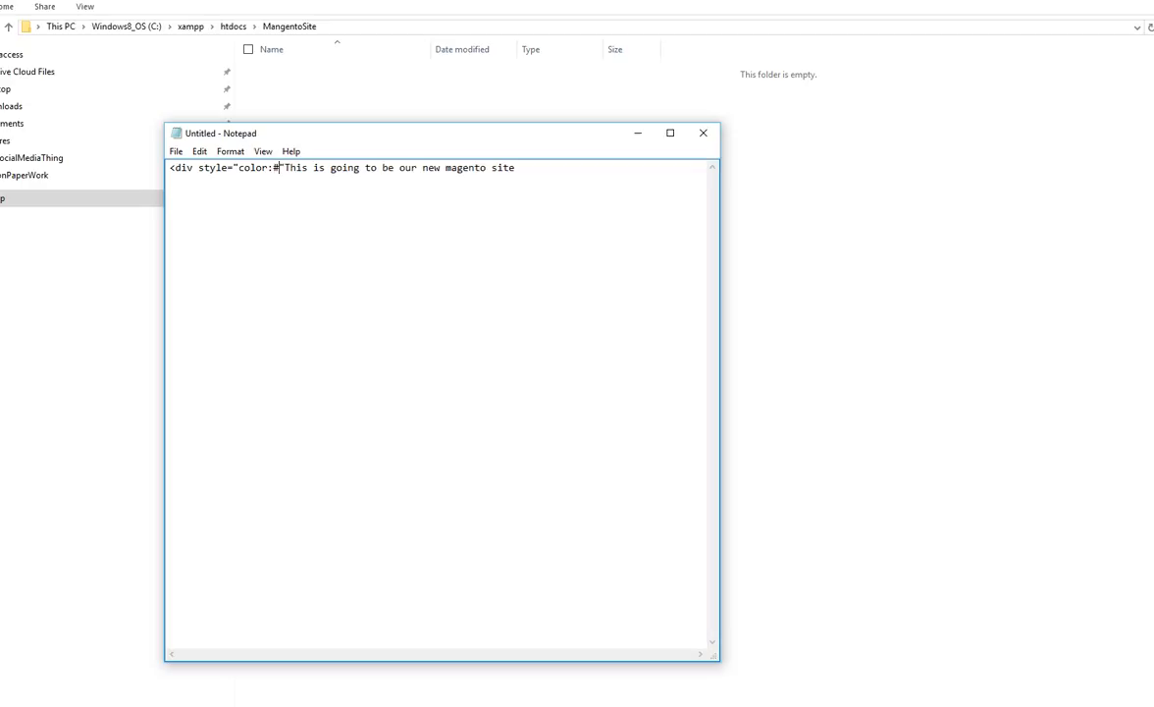
pyautogui.write('009977')
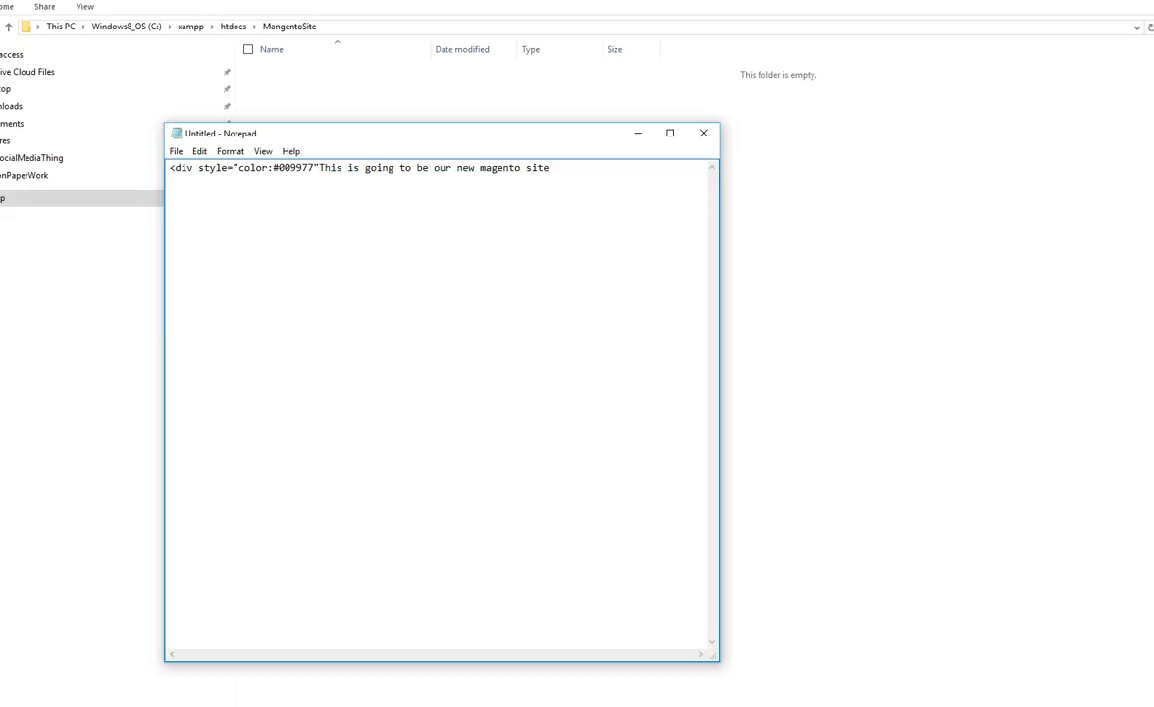
pyautogui.click(318, 167)
pyautogui.write('>')
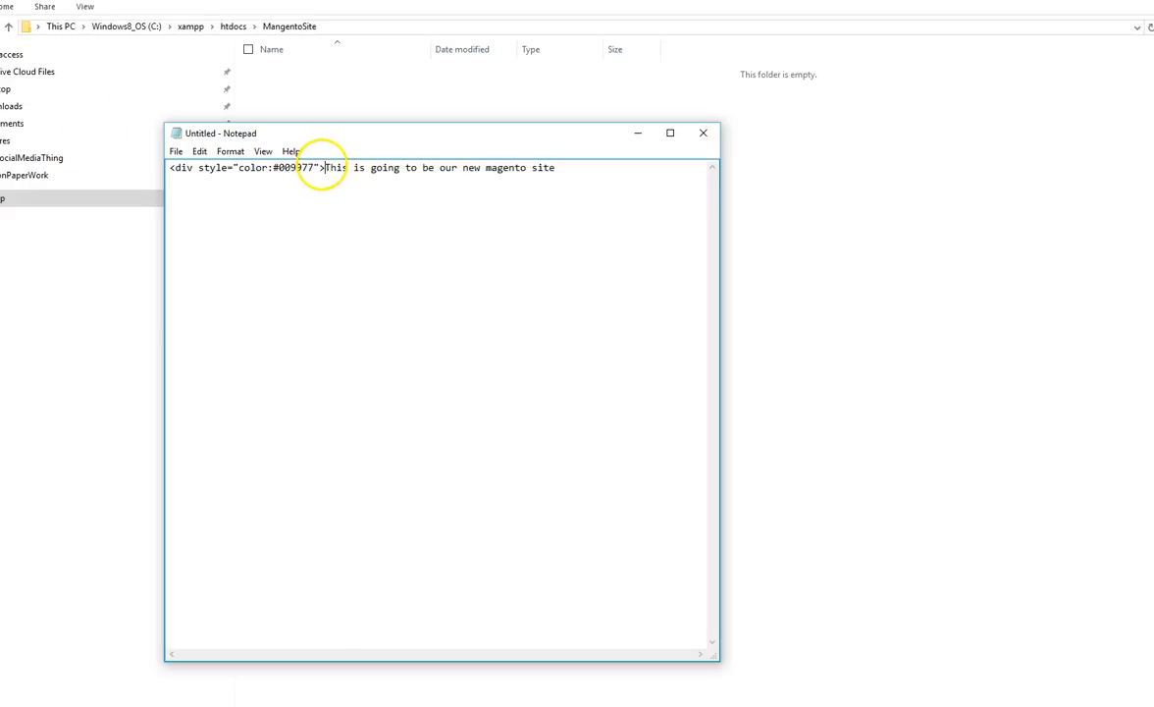
pyautogui.click(572, 169)
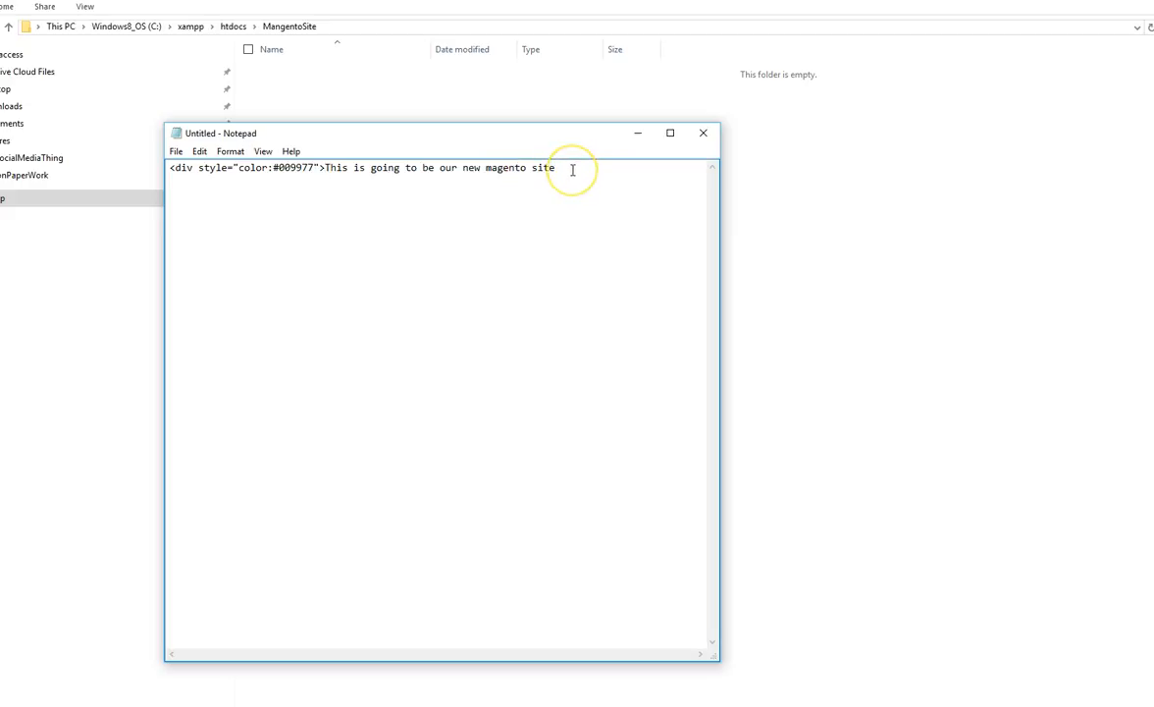
pyautogui.write('</div>')
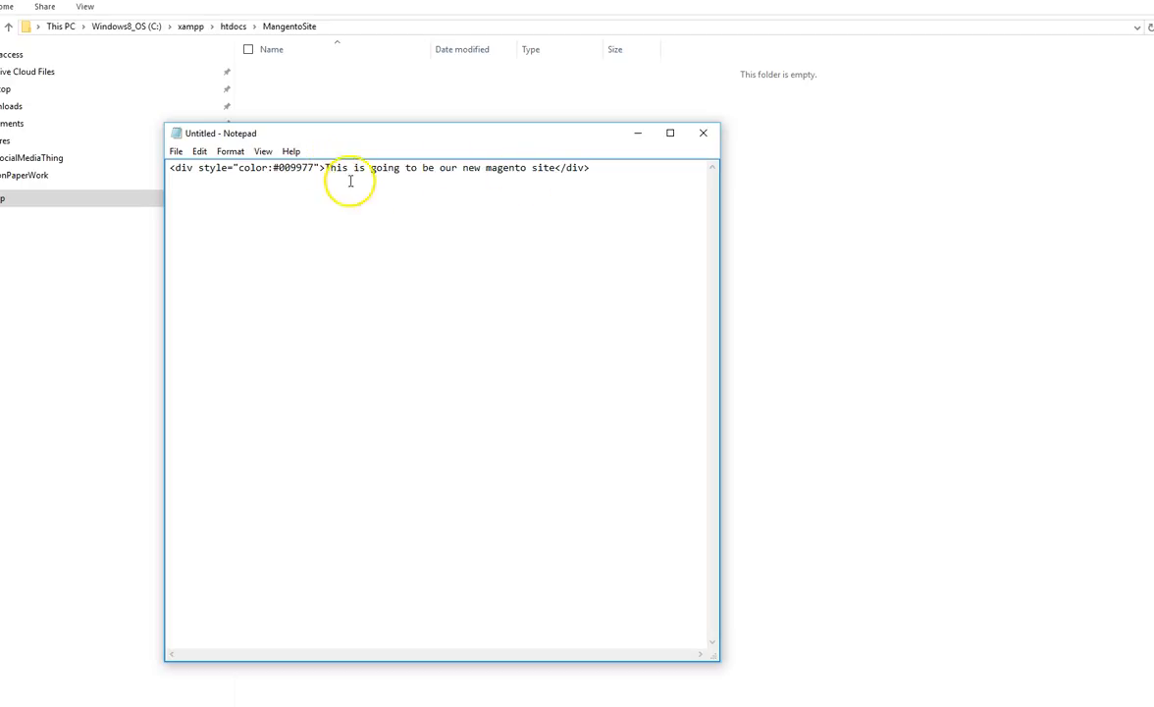
# Save the document as welcome.php in xampp\htdocs\MangentoSite and minimize its window
pyautogui.click(177, 152)
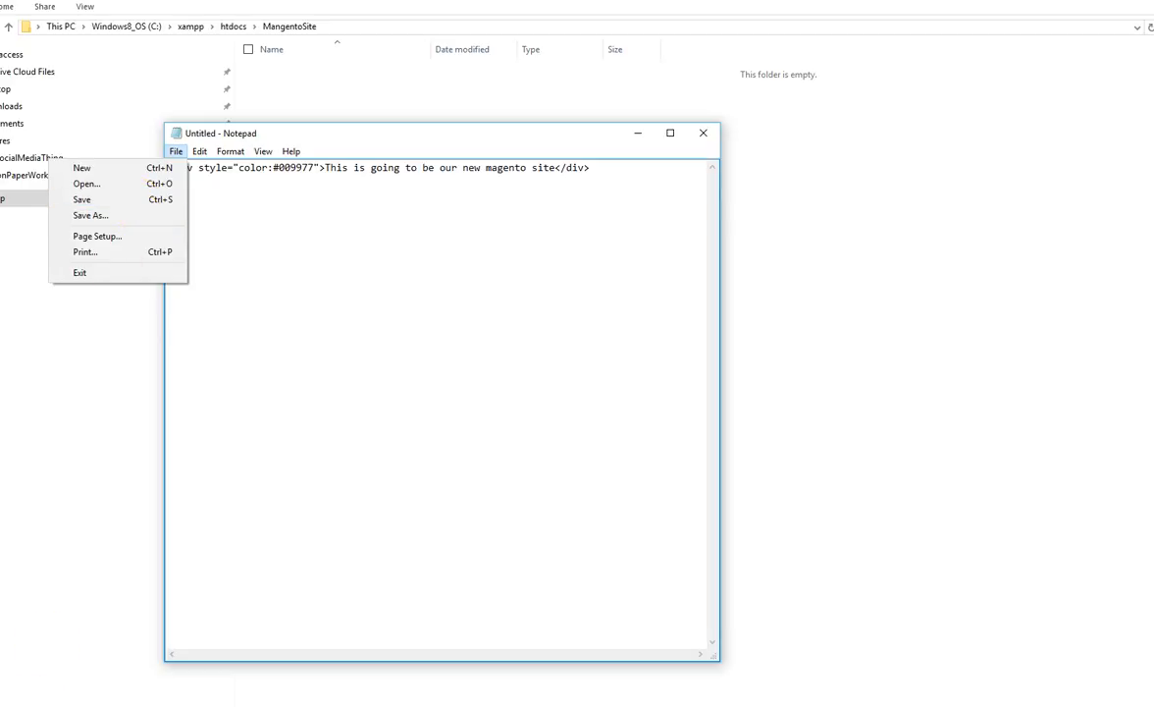
pyautogui.click(92, 215)
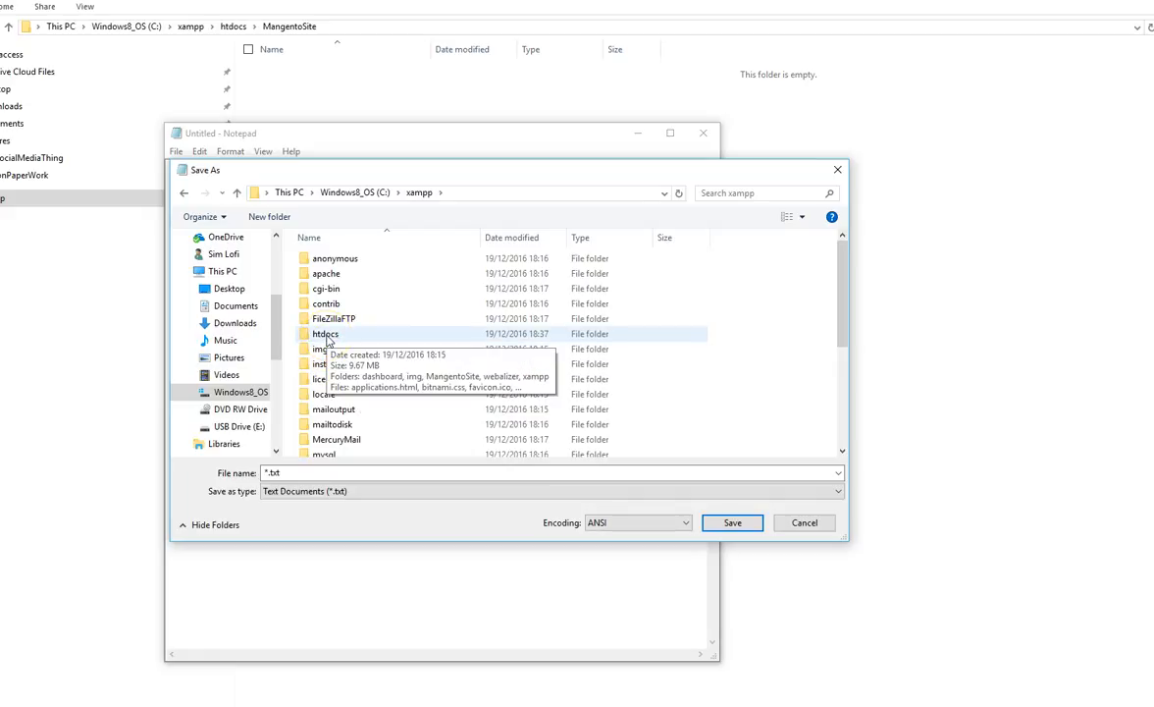
pyautogui.doubleClick(327, 336)
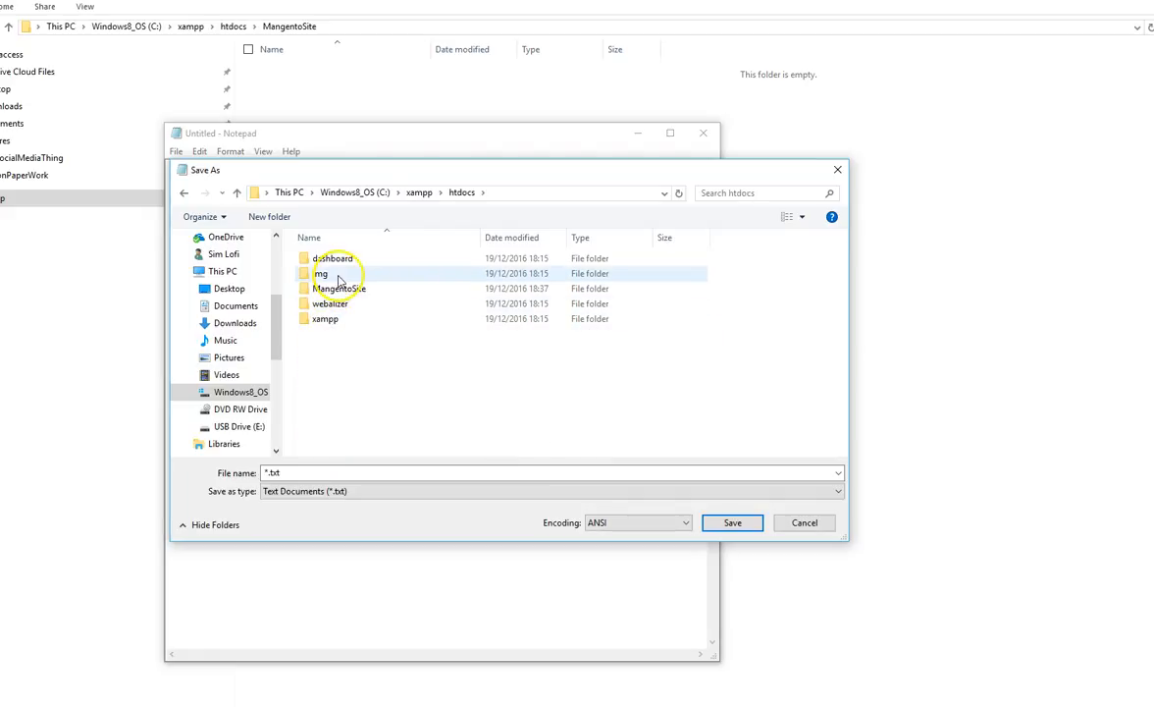
pyautogui.doubleClick(343, 290)
pyautogui.click(271, 473)
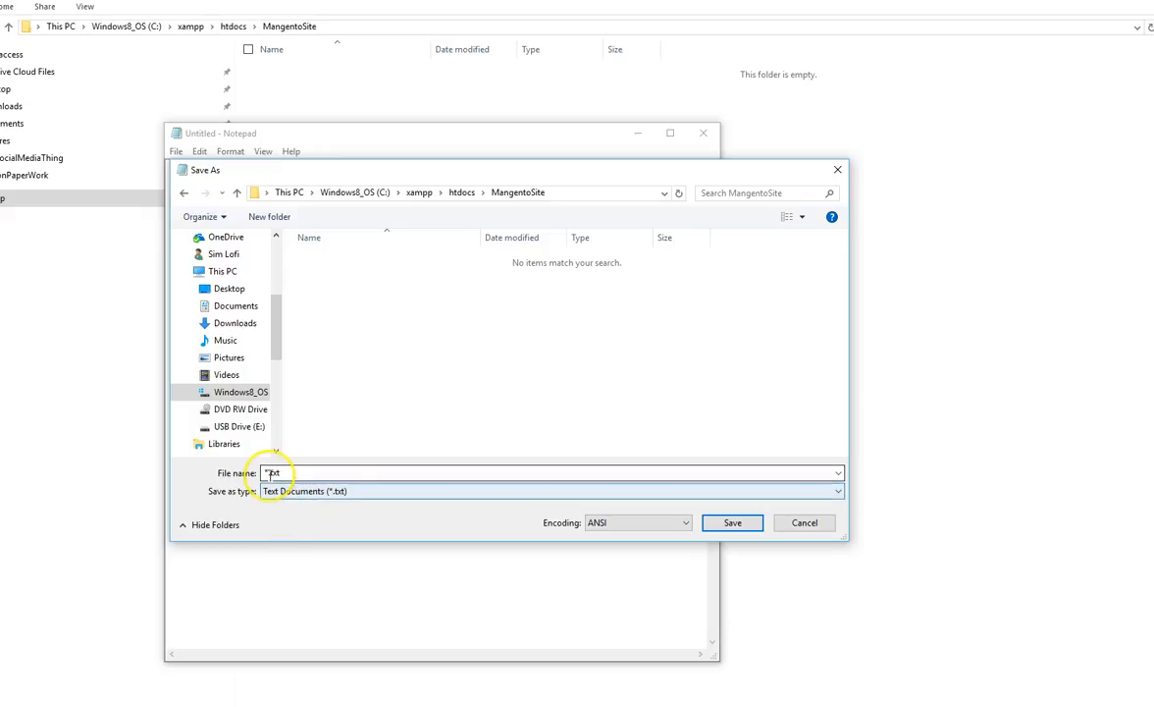
pyautogui.doubleClick(285, 473)
pyautogui.write('we')
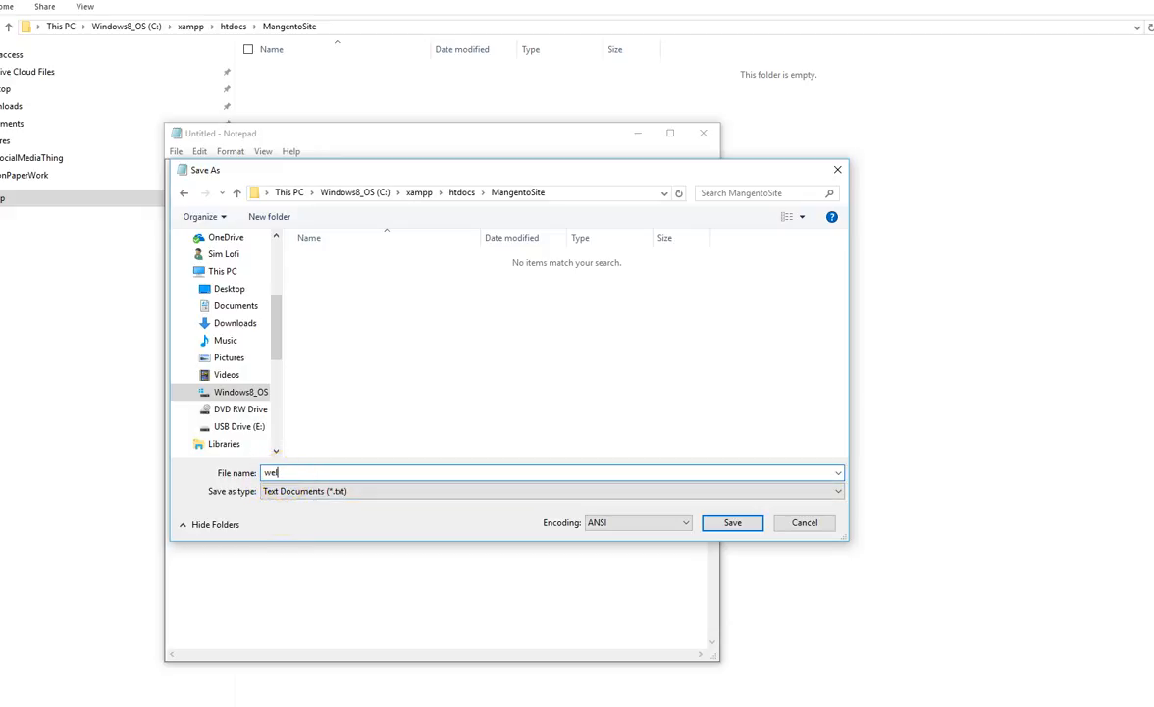
pyautogui.write('lcome.php')
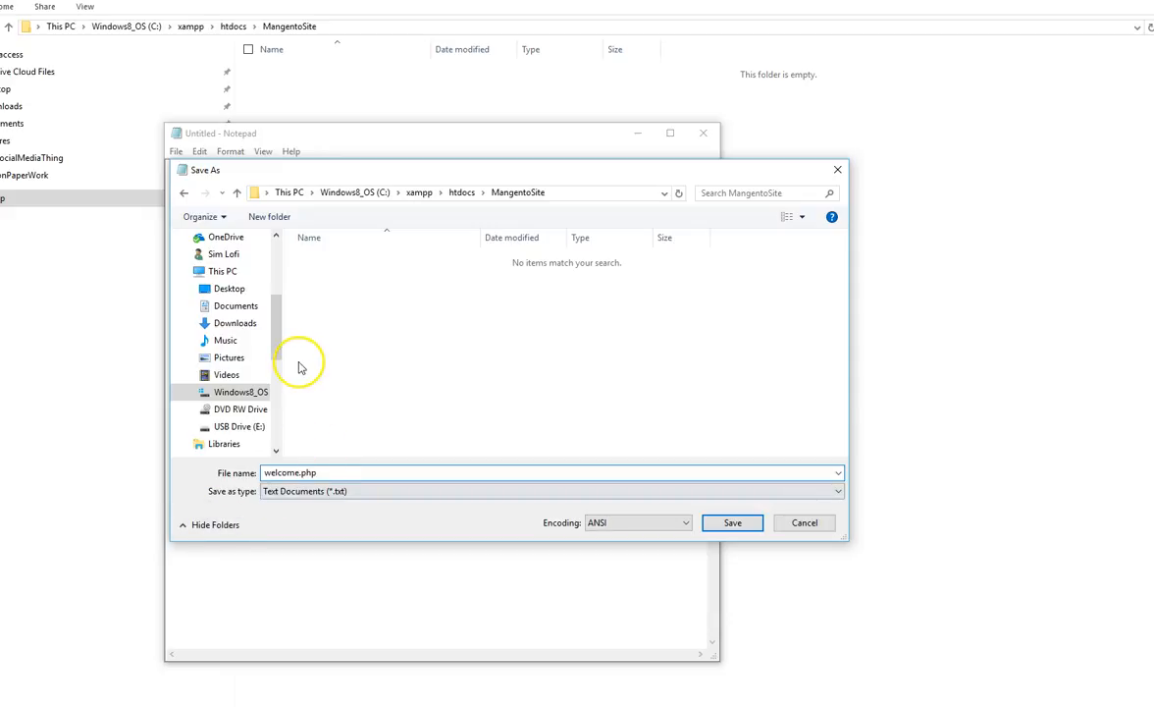
pyautogui.click(733, 523)
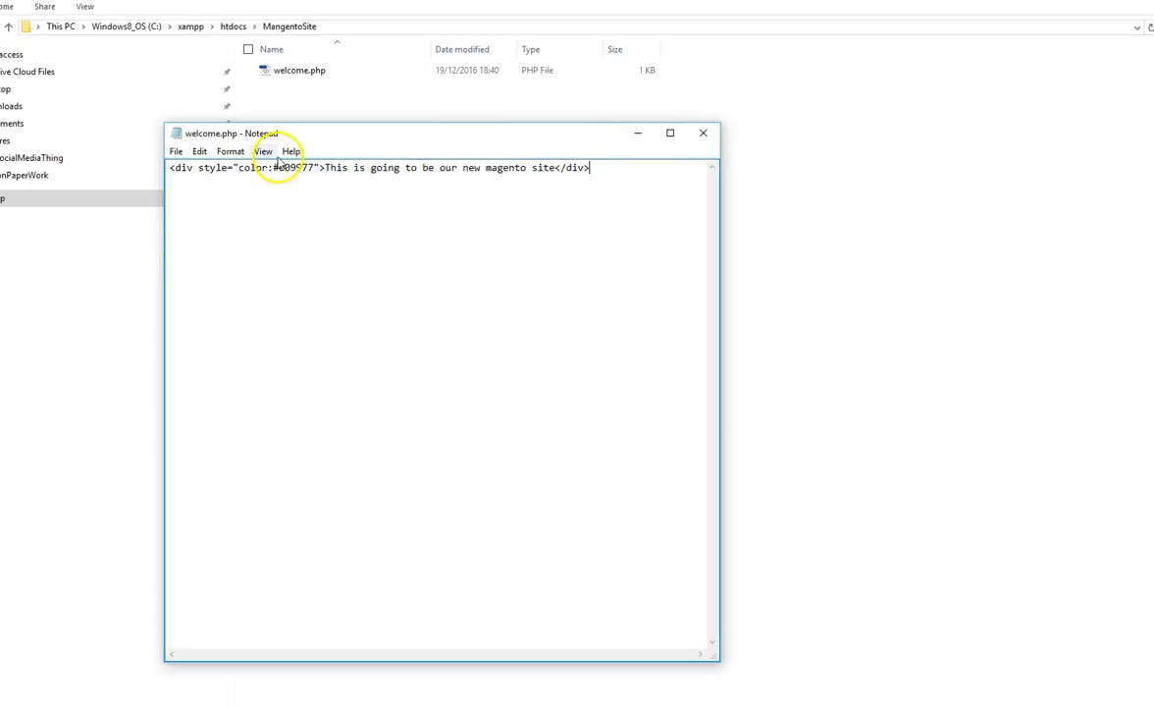
pyautogui.click(638, 134)
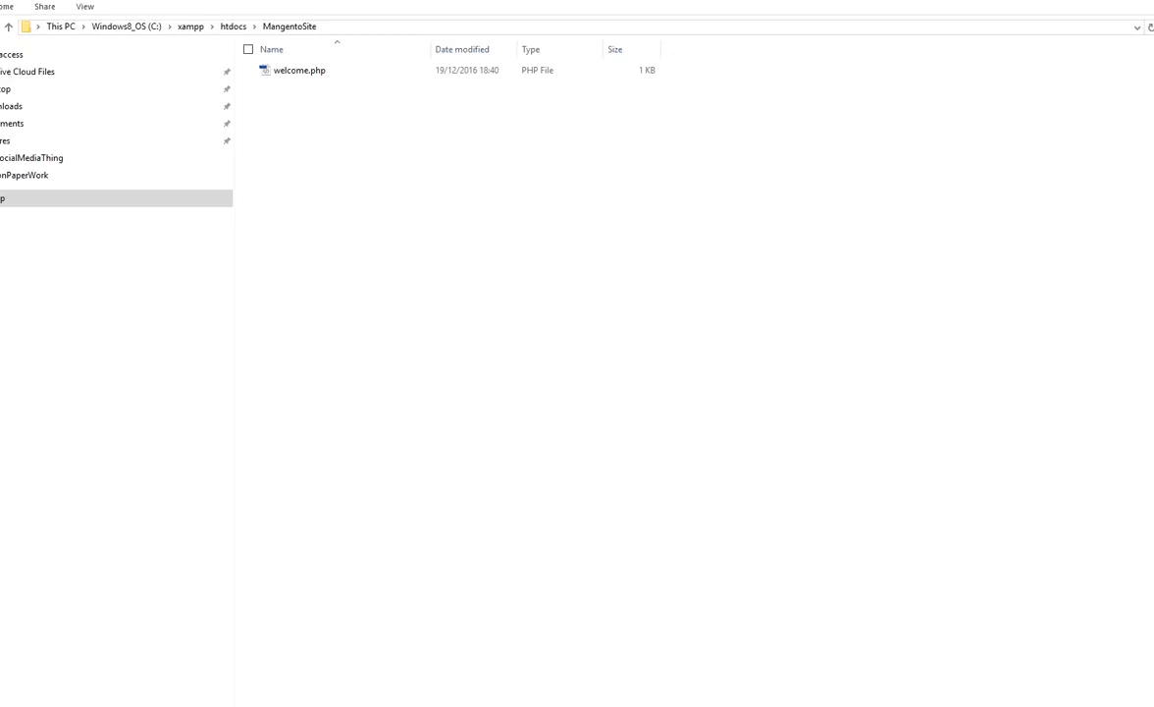
# Switch to the browser and try to load localhost/magentosite in place of the XAMPP dashboard
pyautogui.click(496, 706)
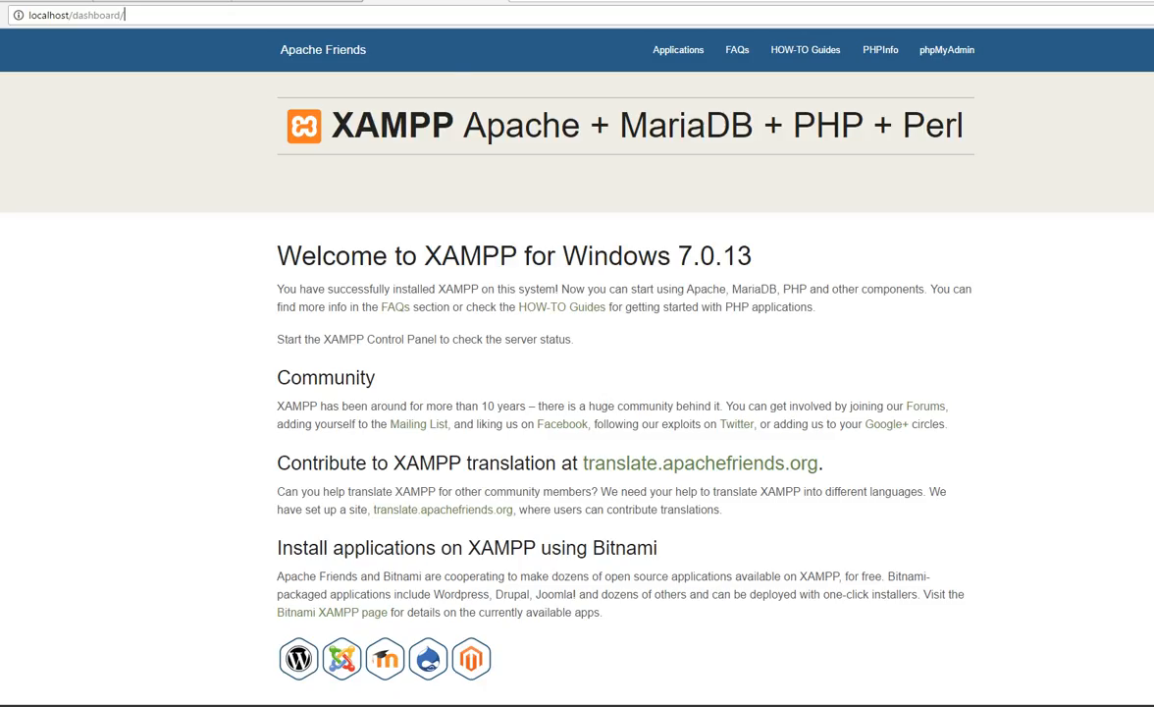
pyautogui.click(134, 15)
pyautogui.press('BackSpace')
pyautogui.press('BackSpace')
pyautogui.press('BackSpace')
pyautogui.press('BackSpace')
pyautogui.press('BackSpace')
pyautogui.press('BackSpace')
pyautogui.press('BackSpace')
pyautogui.press('BackSpace')
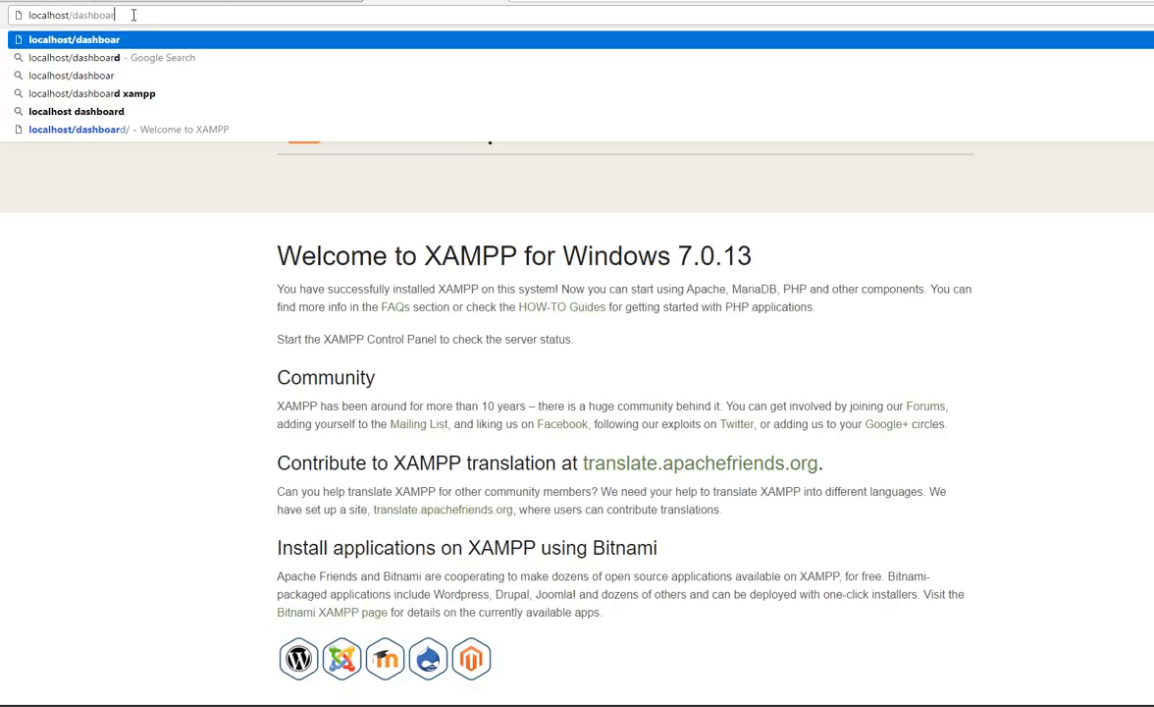
pyautogui.press('BackSpace')
pyautogui.press('BackSpace')
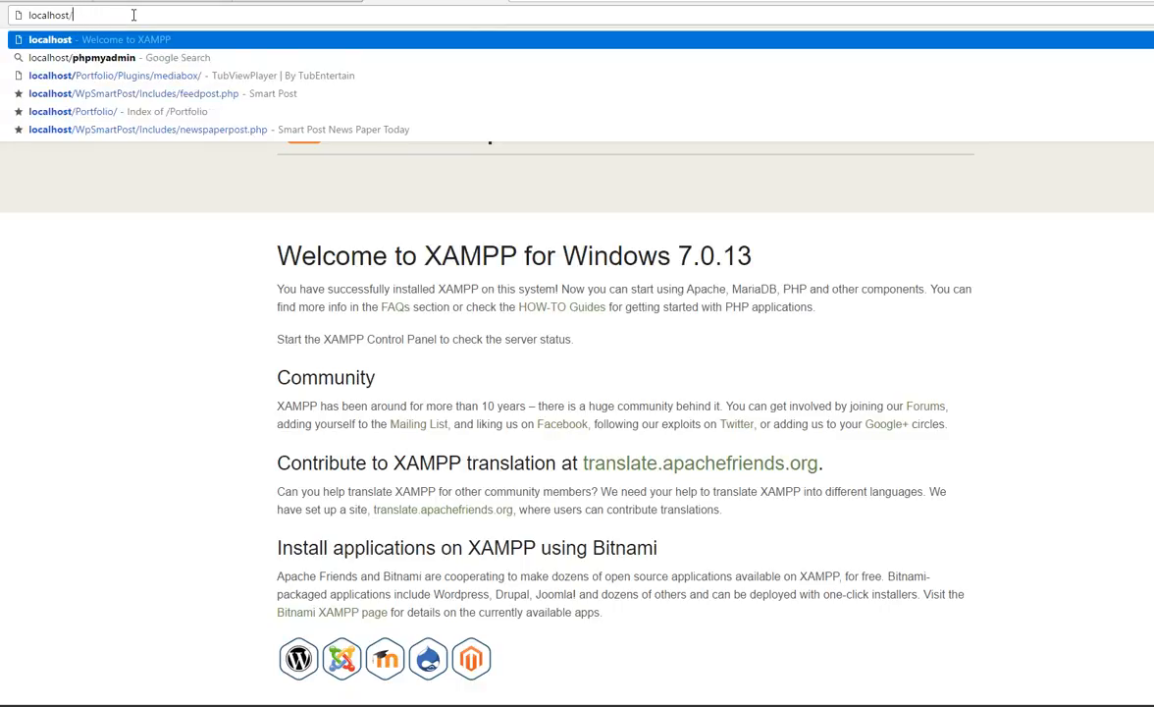
pyautogui.write('m')
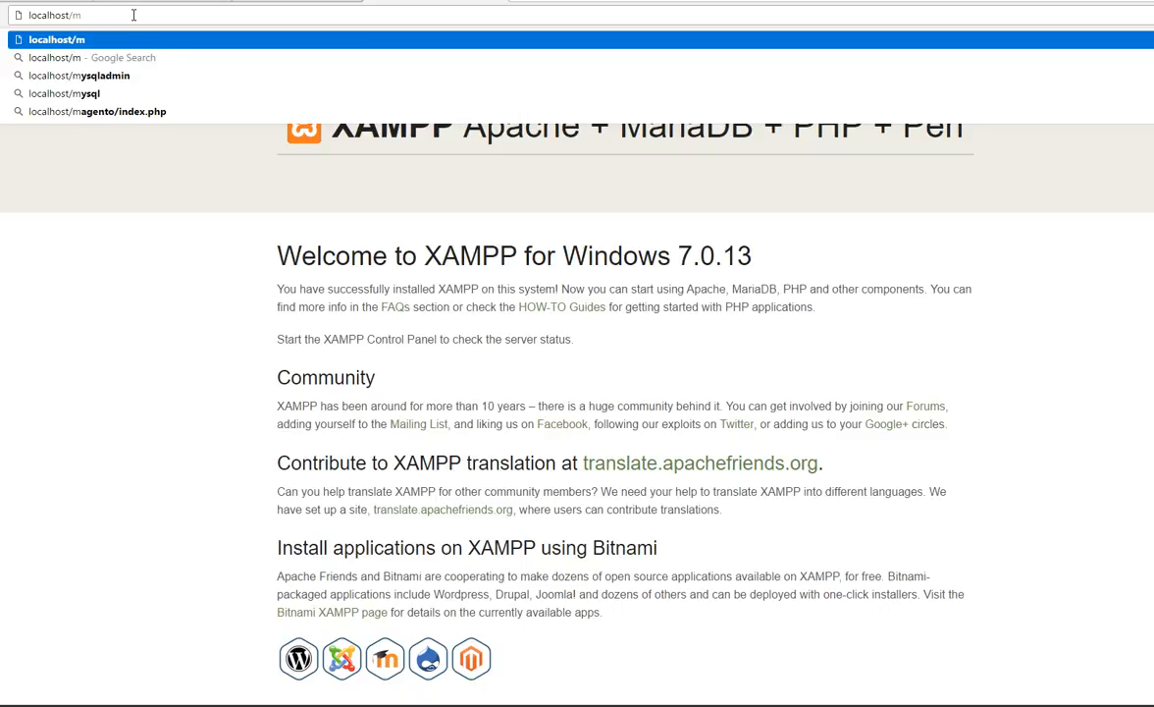
pyautogui.write('agento')
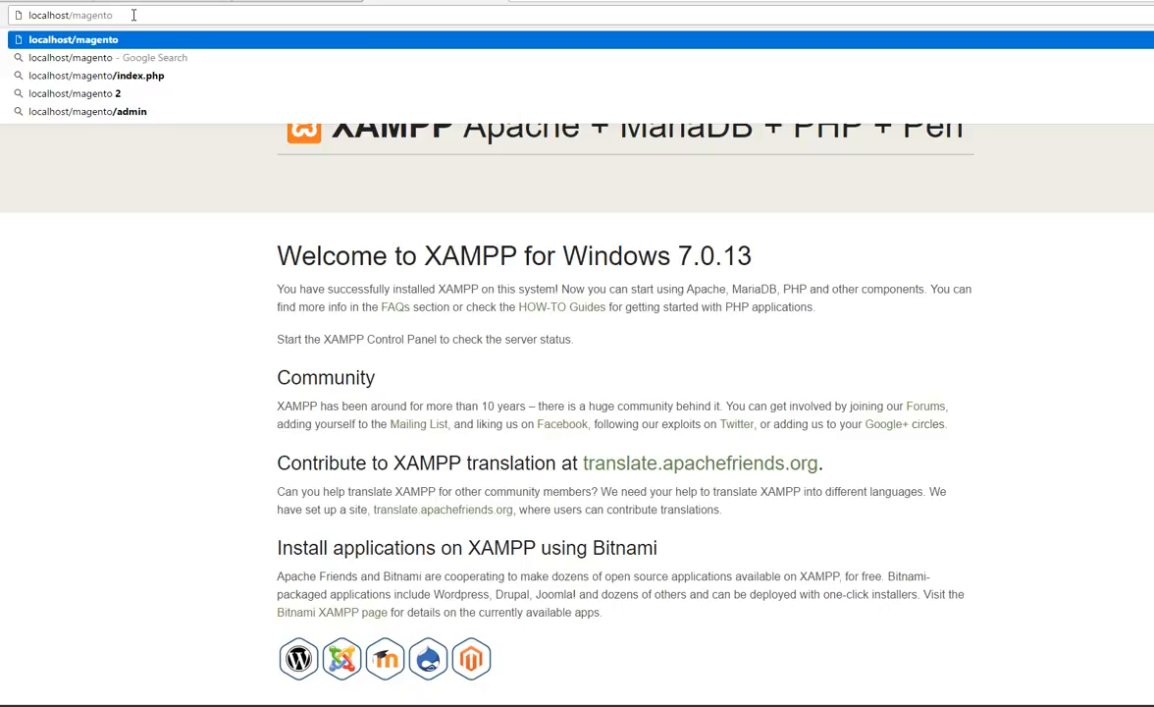
pyautogui.write('site')
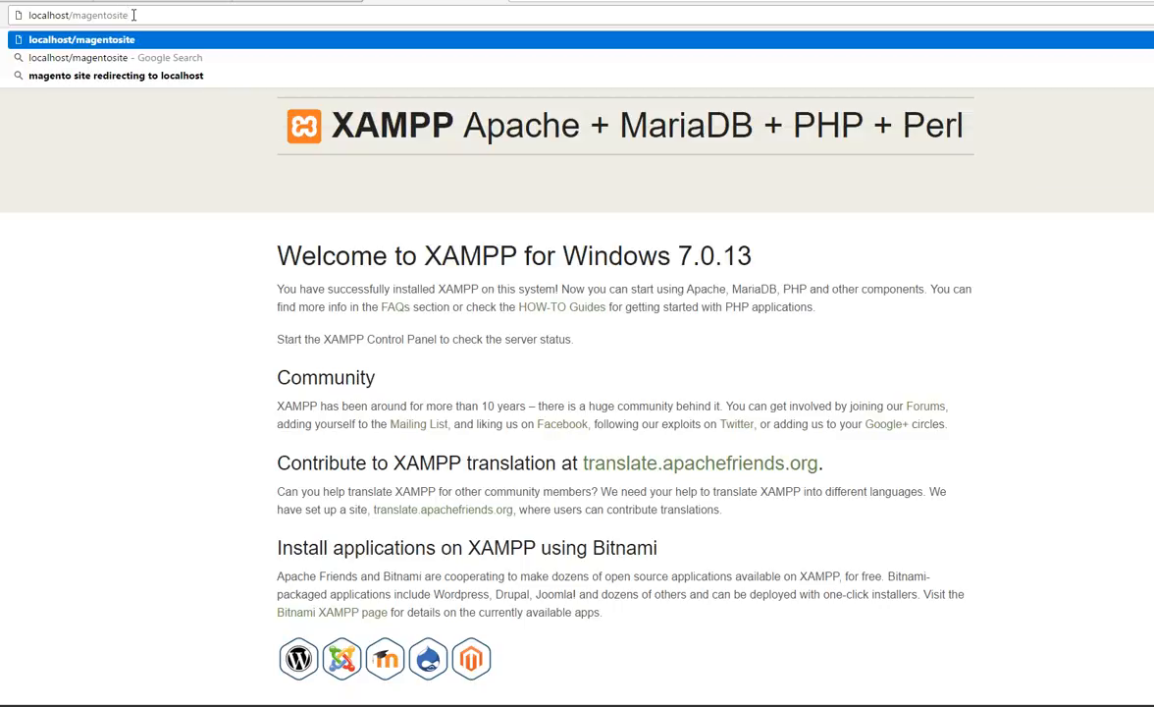
pyautogui.press('Return')
pyautogui.click(144, 18)
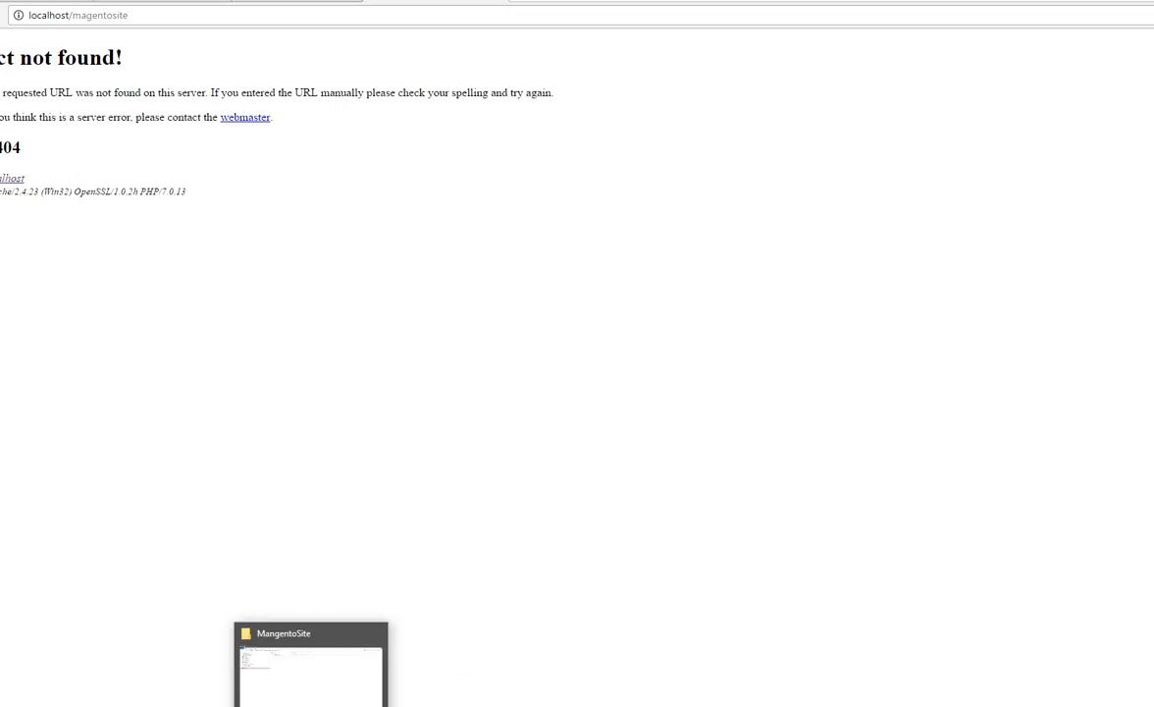
# Copy the MangentoSite folder's address from File Explorer and paste it over magentosite in the browser's localhost URL
pyautogui.click(310, 692)
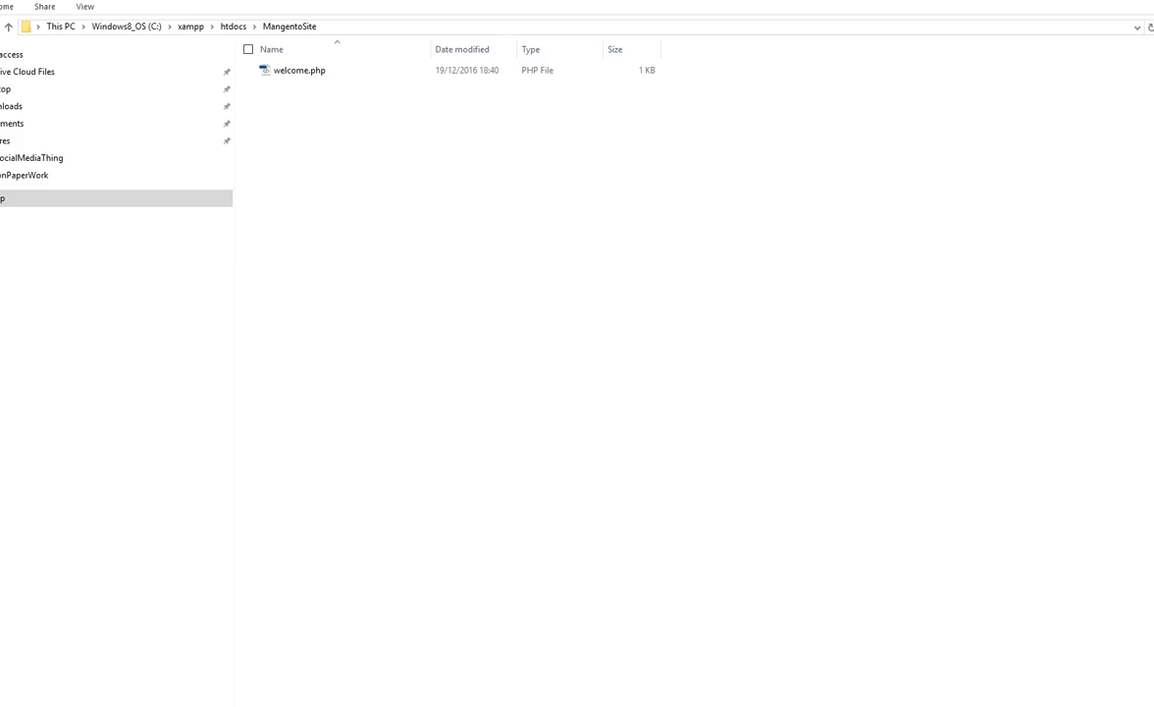
pyautogui.rightClick(285, 33)
pyautogui.click(346, 38)
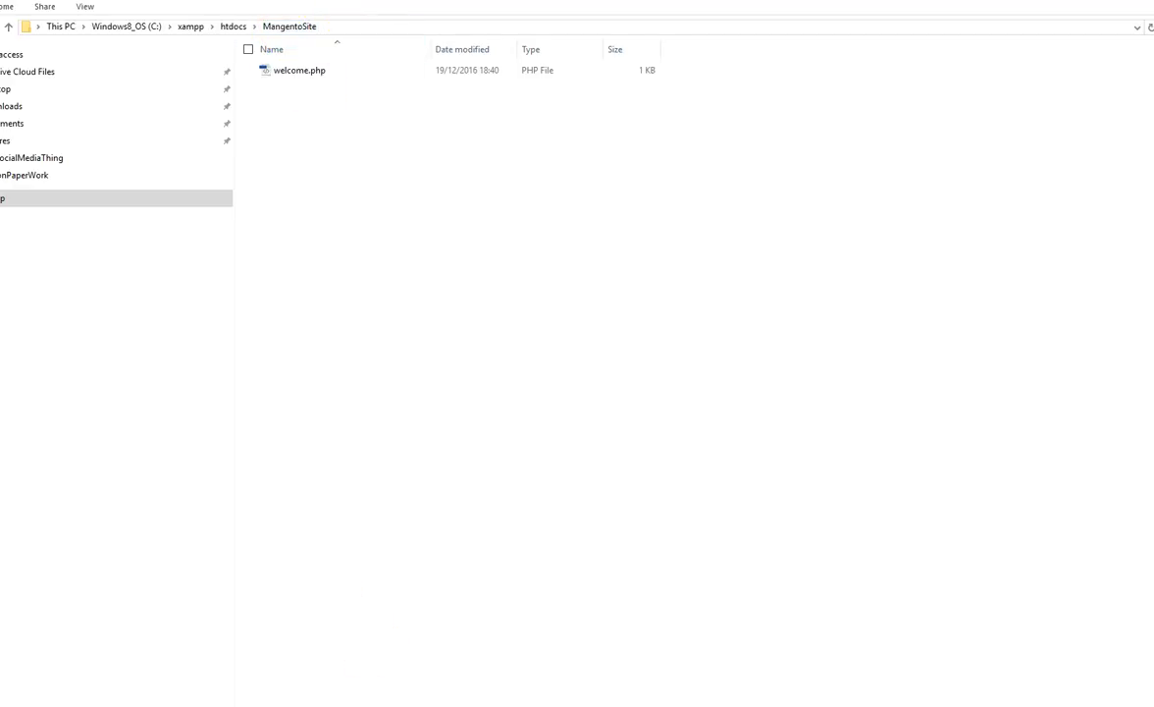
pyautogui.hotkey('alt', 'Tab')
pyautogui.moveTo(139, 16); pyautogui.dragTo(71, 16)
pyautogui.rightClick(83, 17)
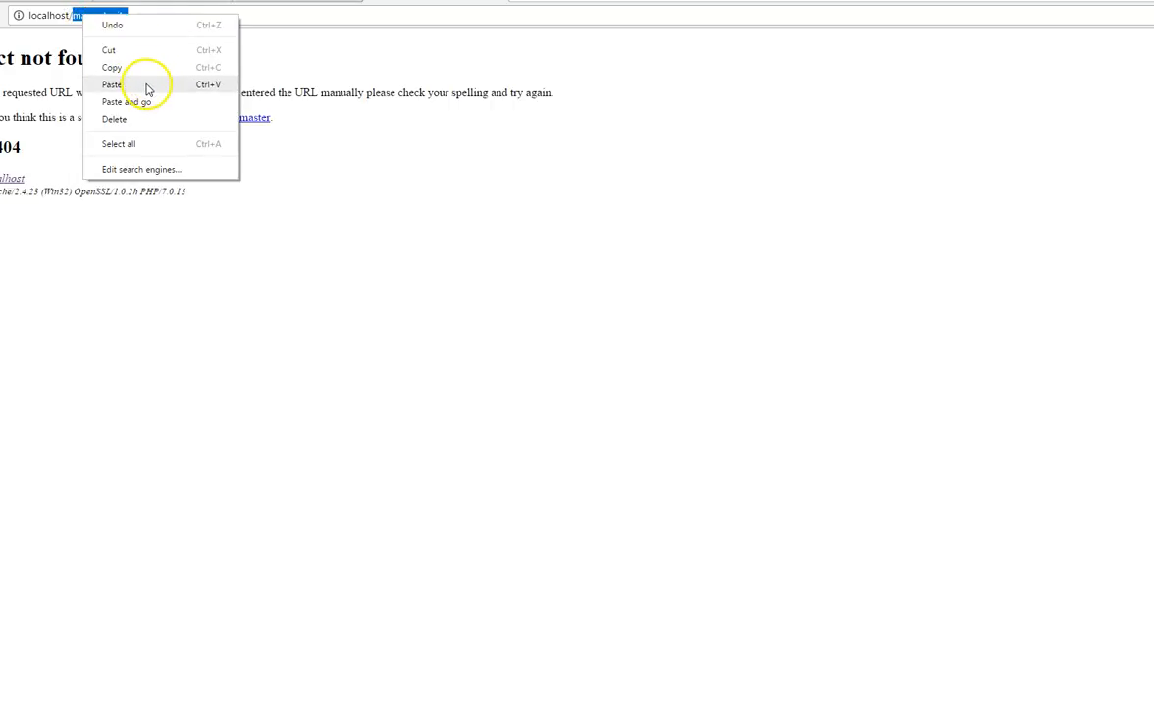
pyautogui.click(147, 86)
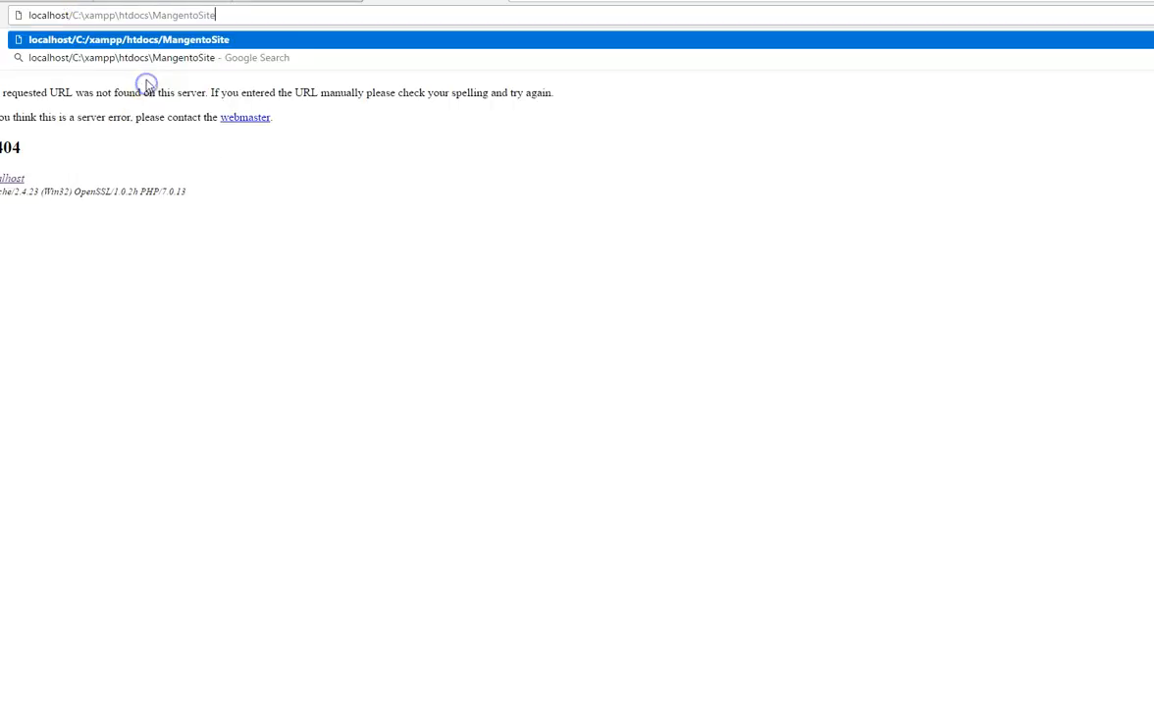
# Remove C:\xampp\htdocs\ from the URL to load localhost/MangentoSite, and open welcome.php from the directory listing
pyautogui.click(152, 15)
pyautogui.press('BackSpace')
pyautogui.press('BackSpace')
pyautogui.press('BackSpace')
pyautogui.press('BackSpace')
pyautogui.press('BackSpace')
pyautogui.press('BackSpace')
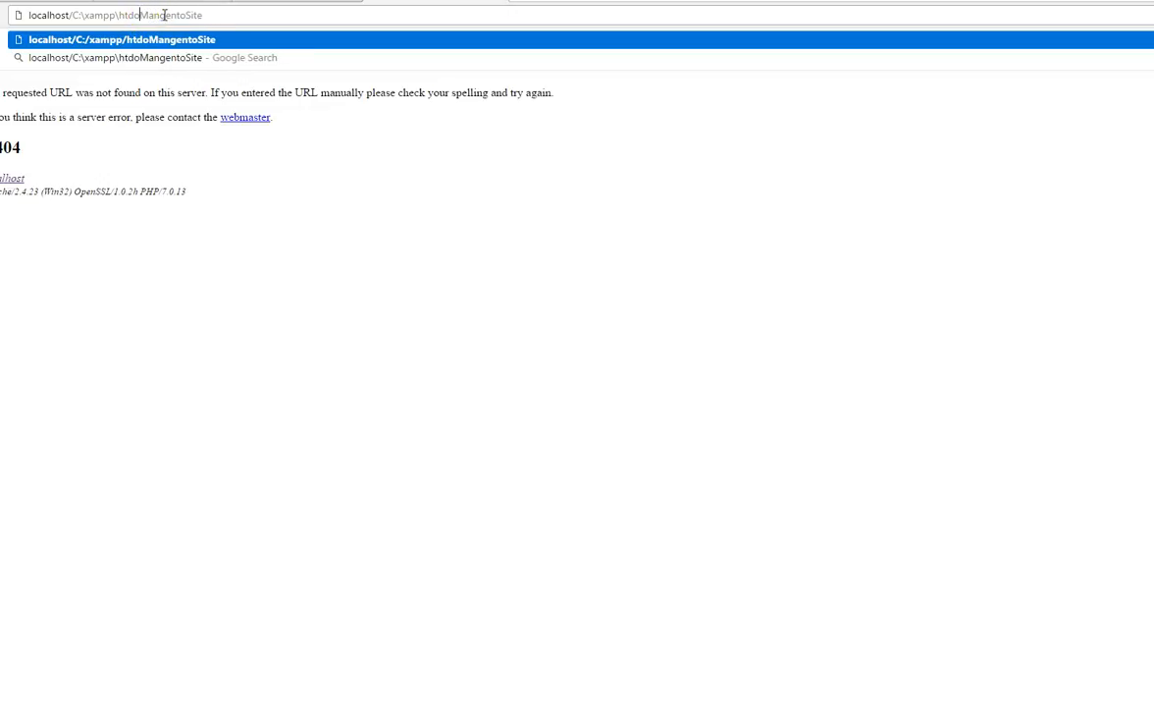
pyautogui.press('BackSpace')
pyautogui.press('BackSpace')
pyautogui.press('BackSpace')
pyautogui.press('BackSpace')
pyautogui.press('BackSpace')
pyautogui.press('BackSpace')
pyautogui.press('BackSpace')
pyautogui.press('BackSpace')
pyautogui.press('BackSpace')
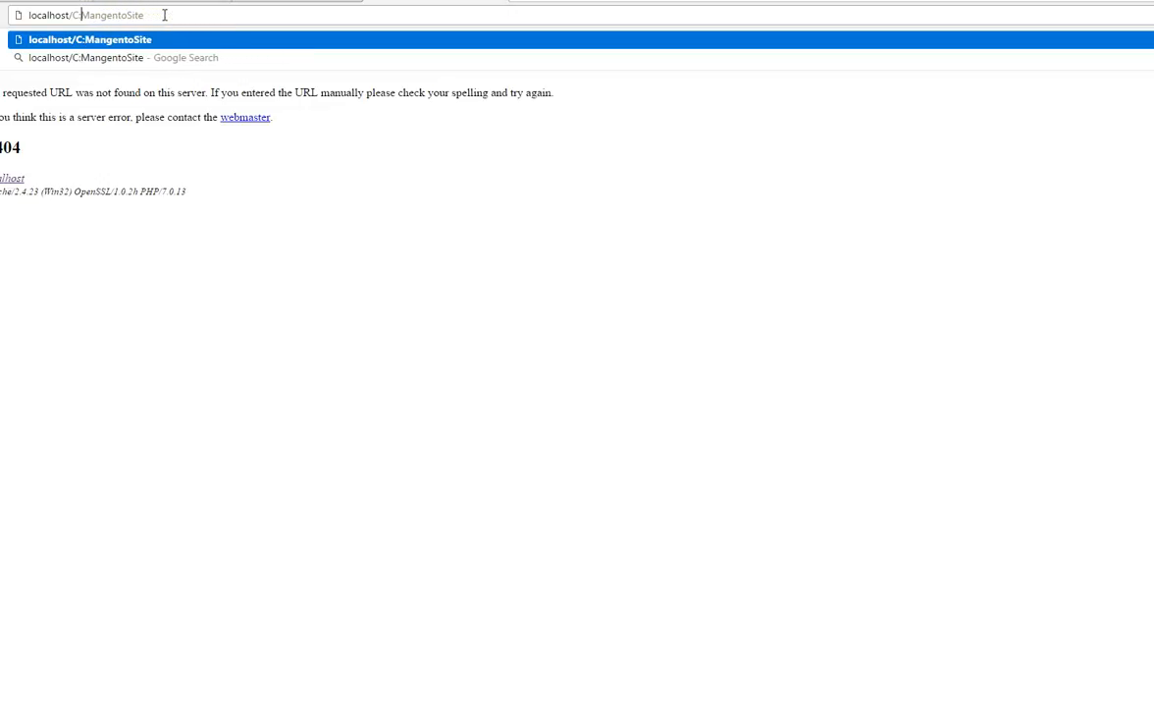
pyautogui.press('BackSpace')
pyautogui.press('Return')
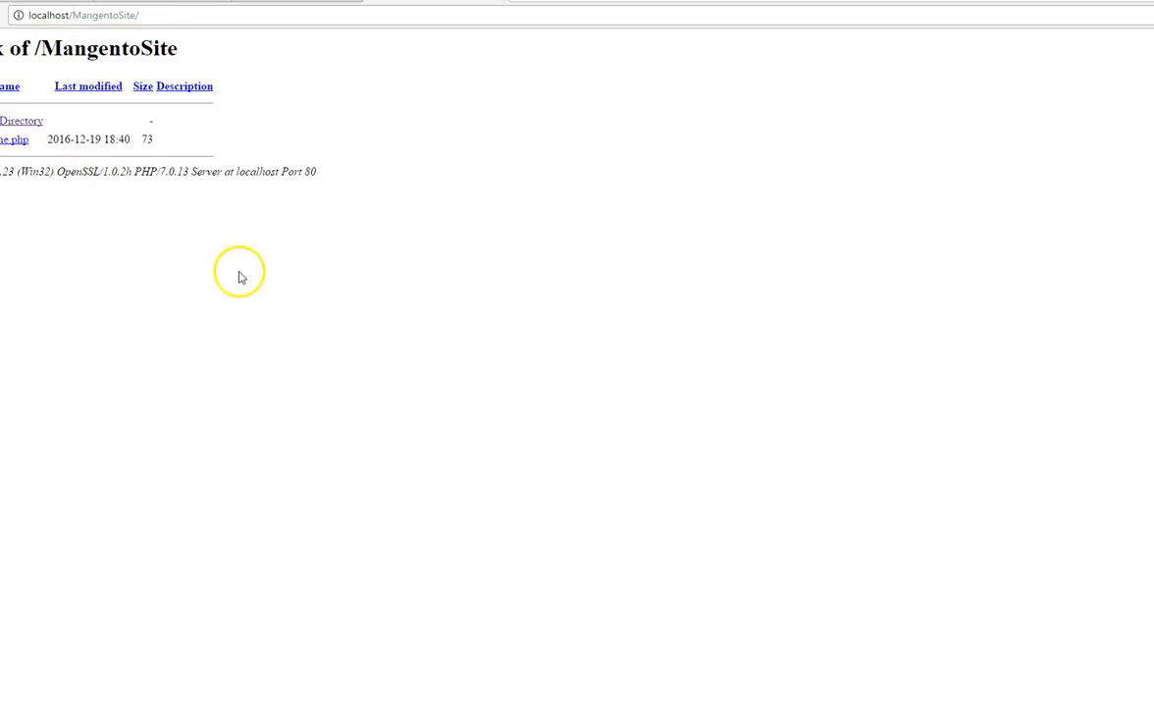
pyautogui.click(25, 143)
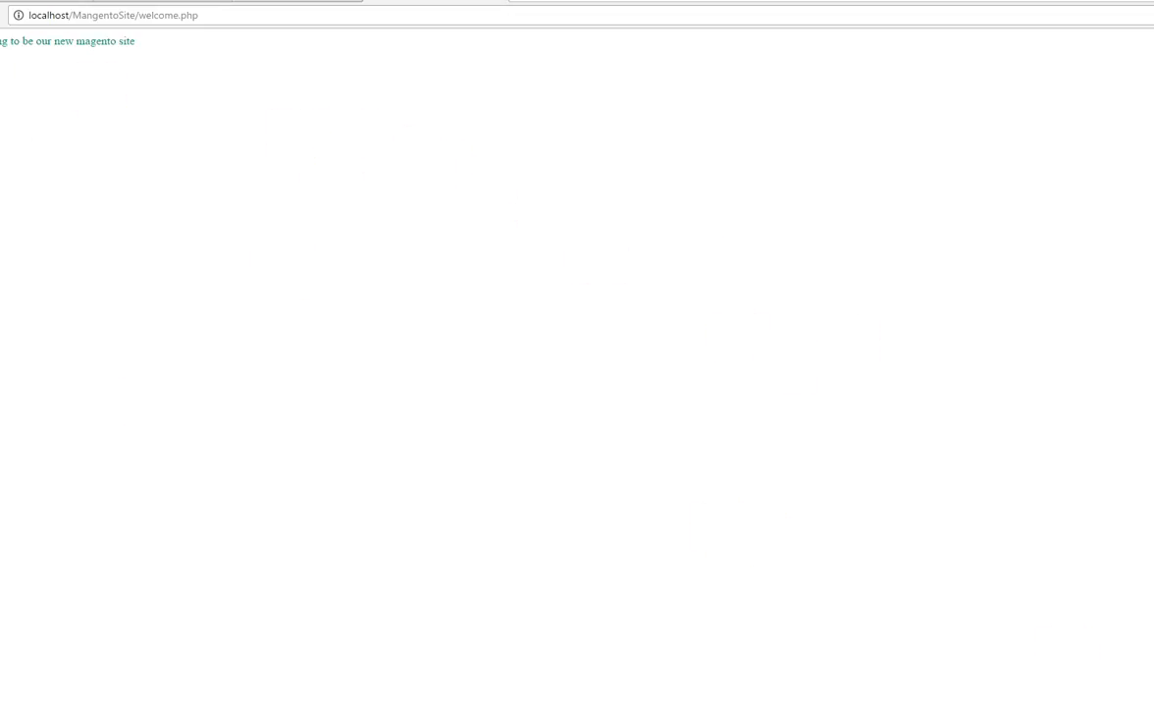
# Switch to welcome.php in Notepad and add "; margin:20px auto" after the colour in the div's style attribute
pyautogui.moveTo(1068, 705)
pyautogui.click(1067, 677)
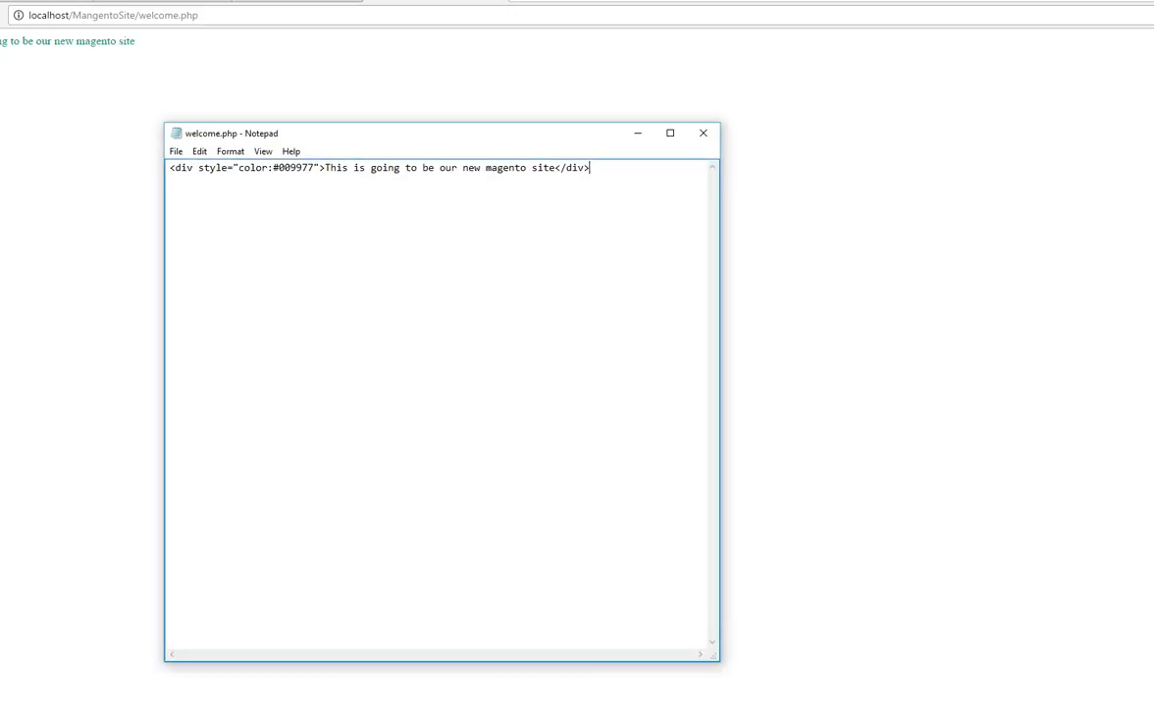
pyautogui.click(314, 168)
pyautogui.write('; ')
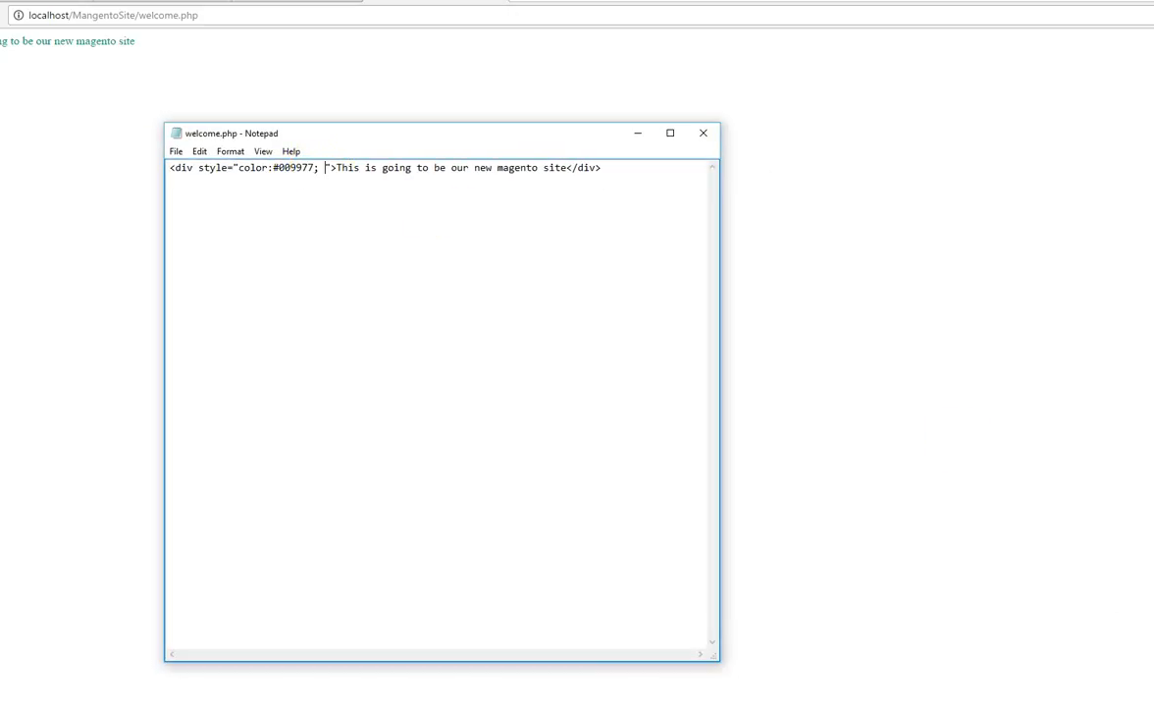
pyautogui.write('margin')
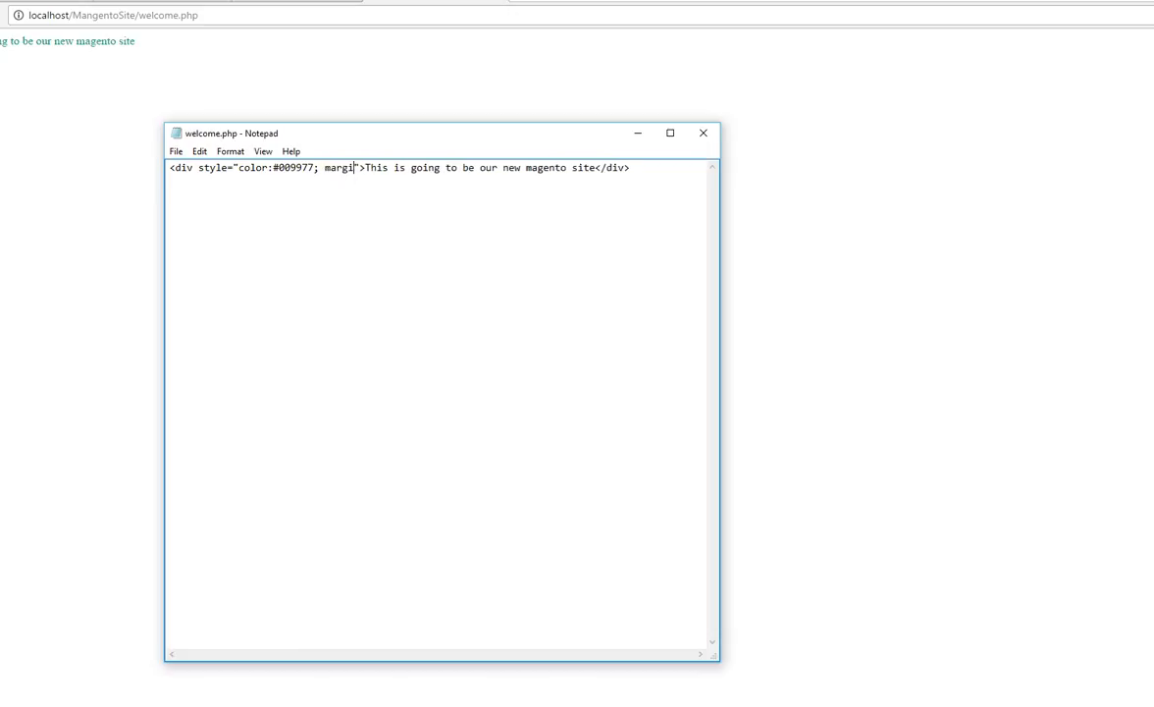
pyautogui.write(':20')
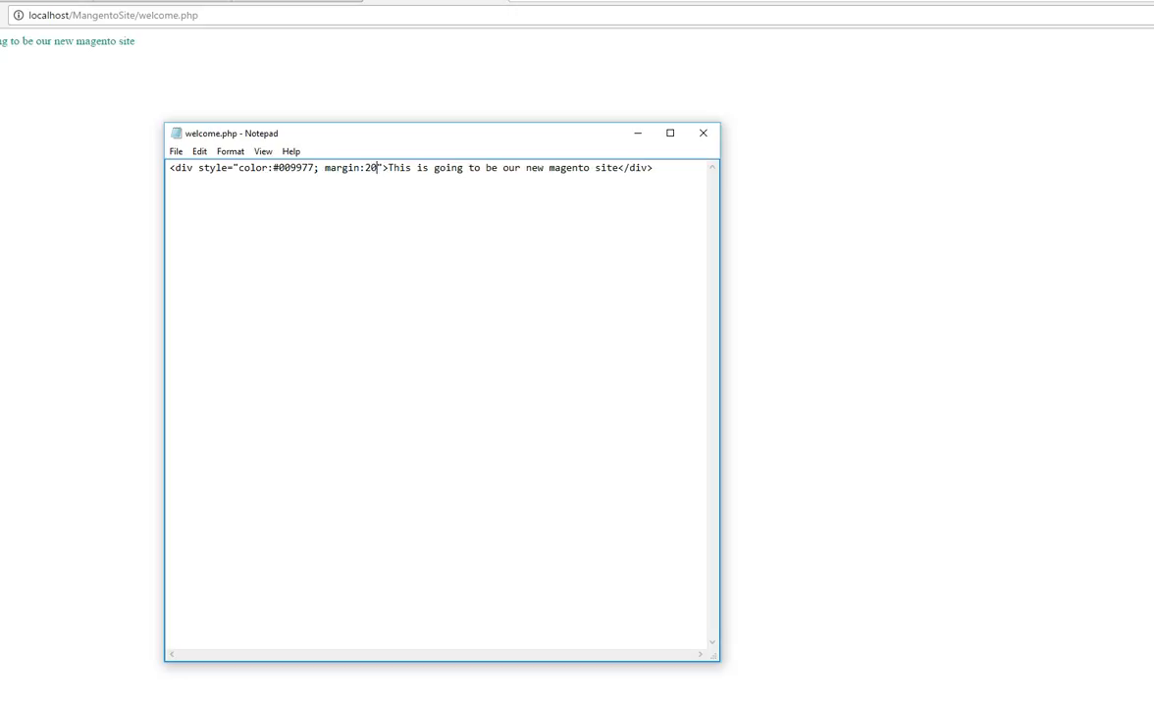
pyautogui.write('px ')
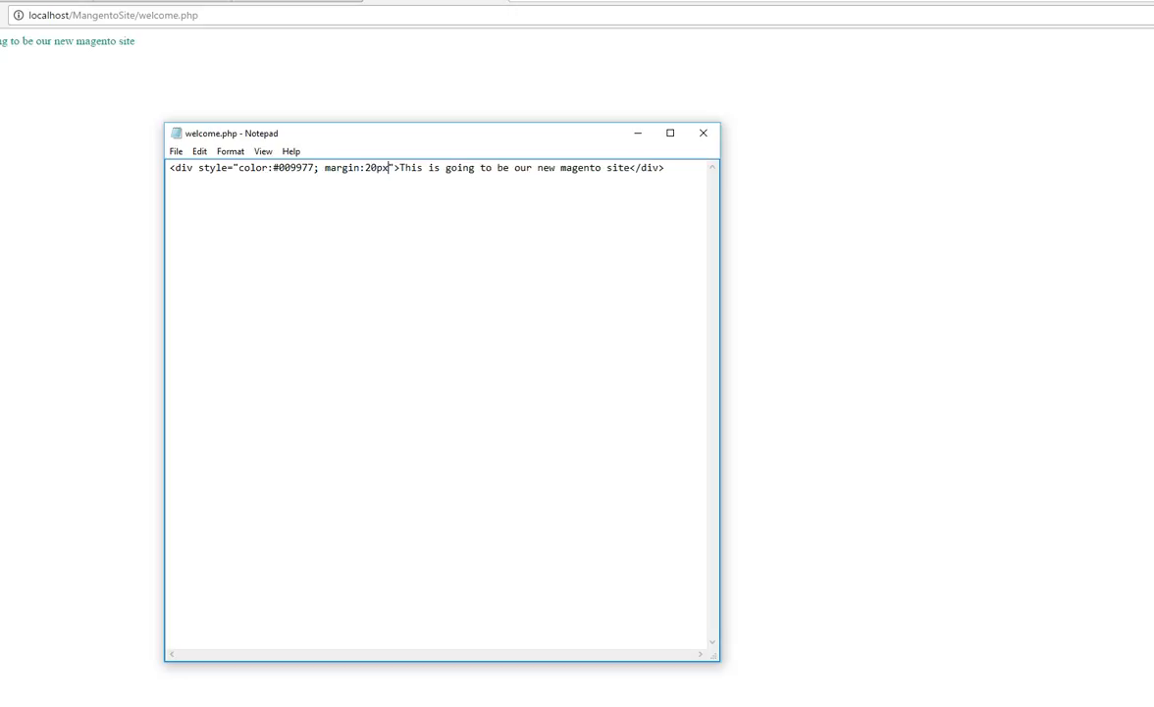
pyautogui.write('auto')
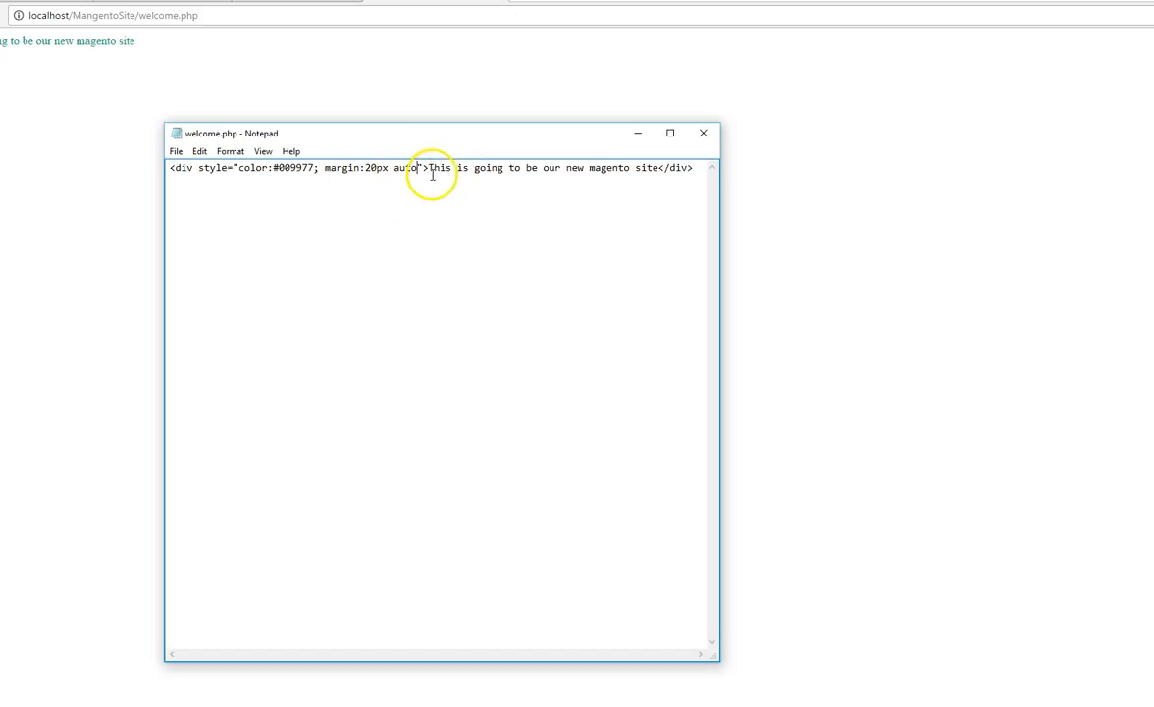
# Change the colour value in the div's style attribute to #00ff33
pyautogui.click(314, 168)
pyautogui.press('Left')
pyautogui.press('BackSpace')
pyautogui.press('BackSpace')
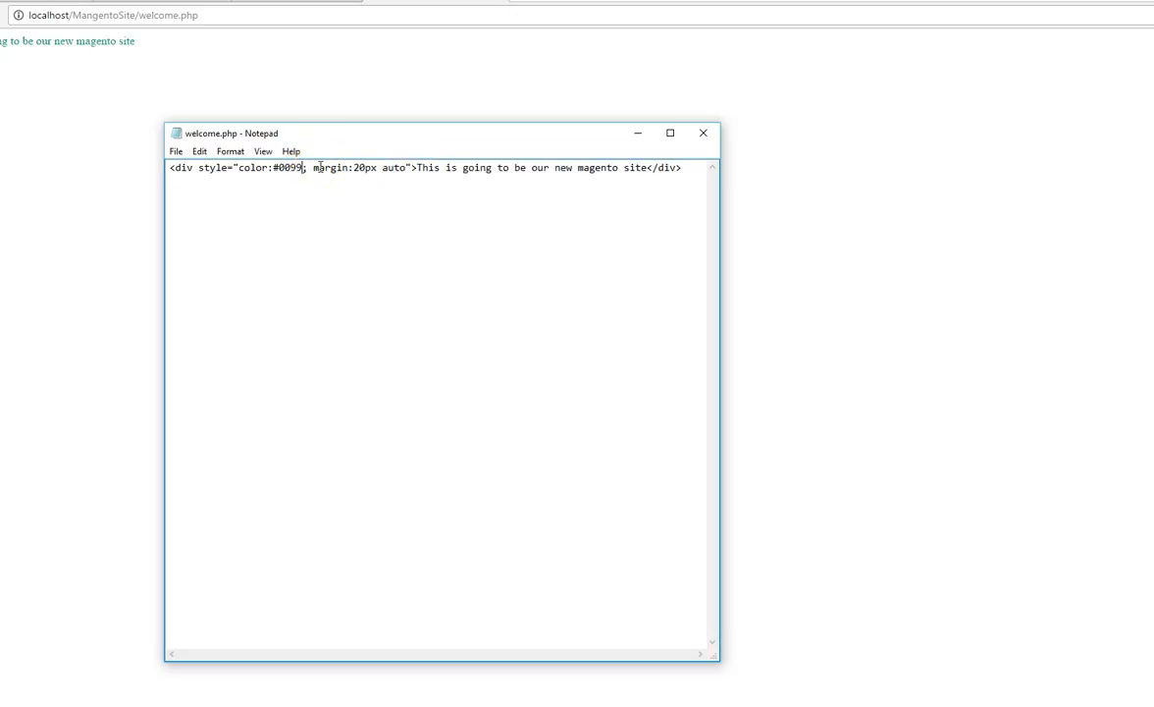
pyautogui.press('BackSpace')
pyautogui.press('BackSpace')
pyautogui.write('ff33')
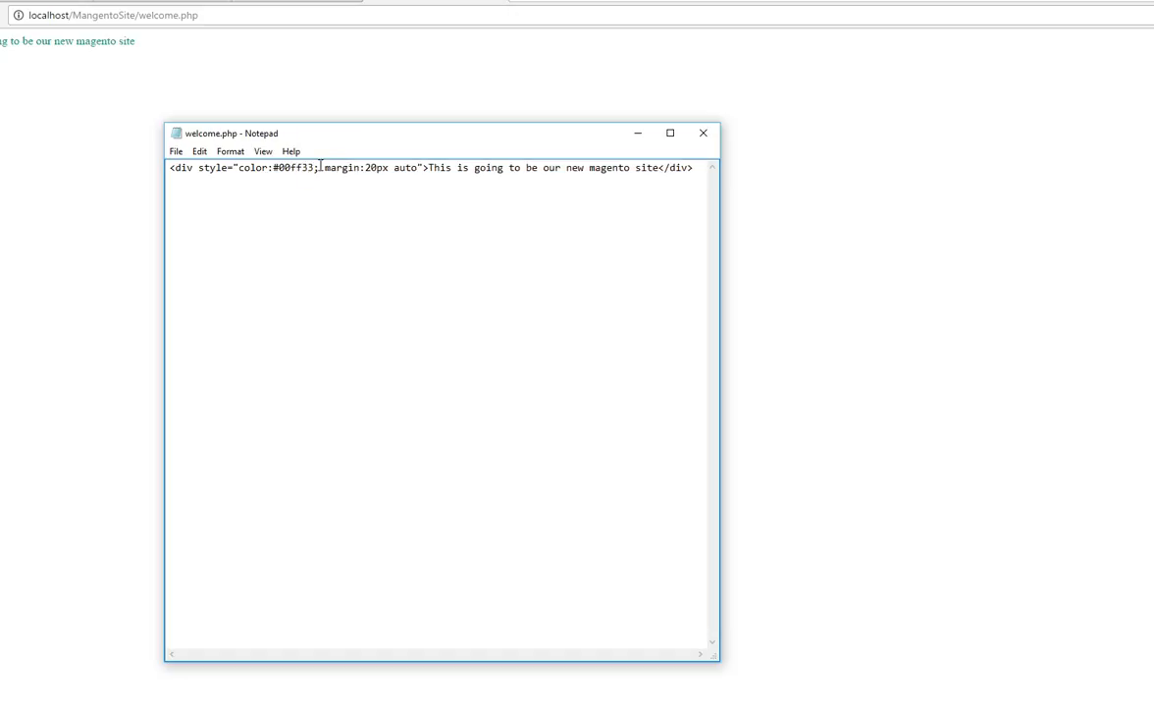
# Save welcome.php and reload its localhost page in the browser
pyautogui.click(176, 152)
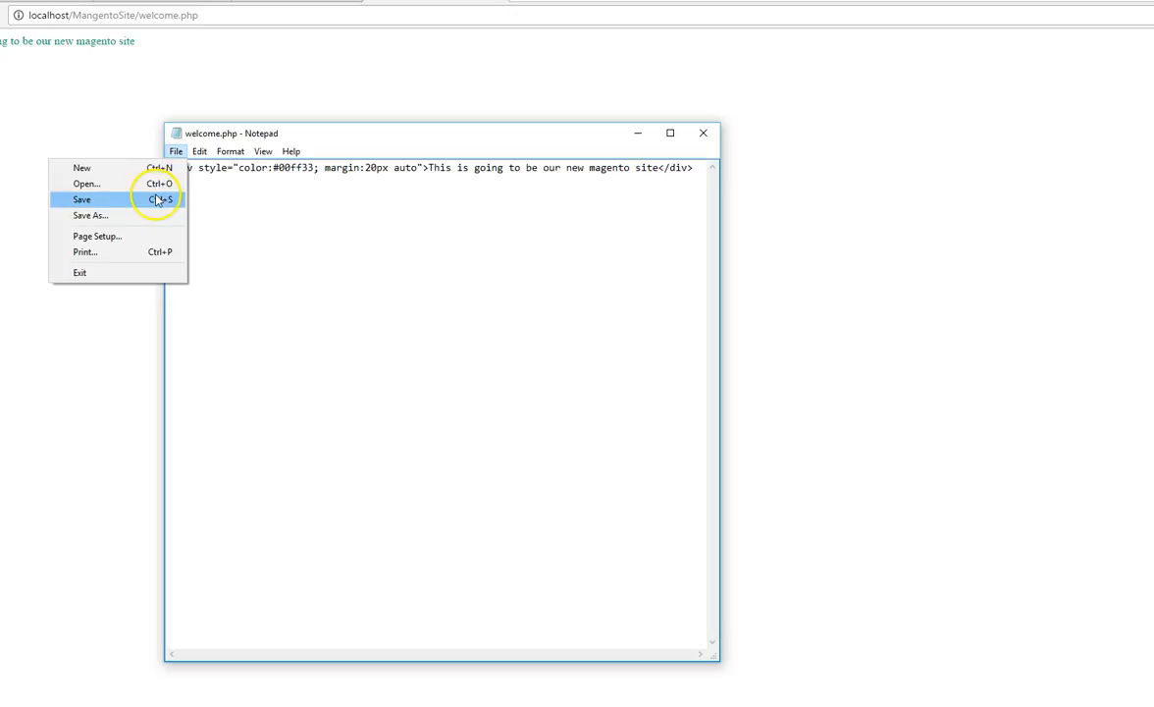
pyautogui.click(157, 200)
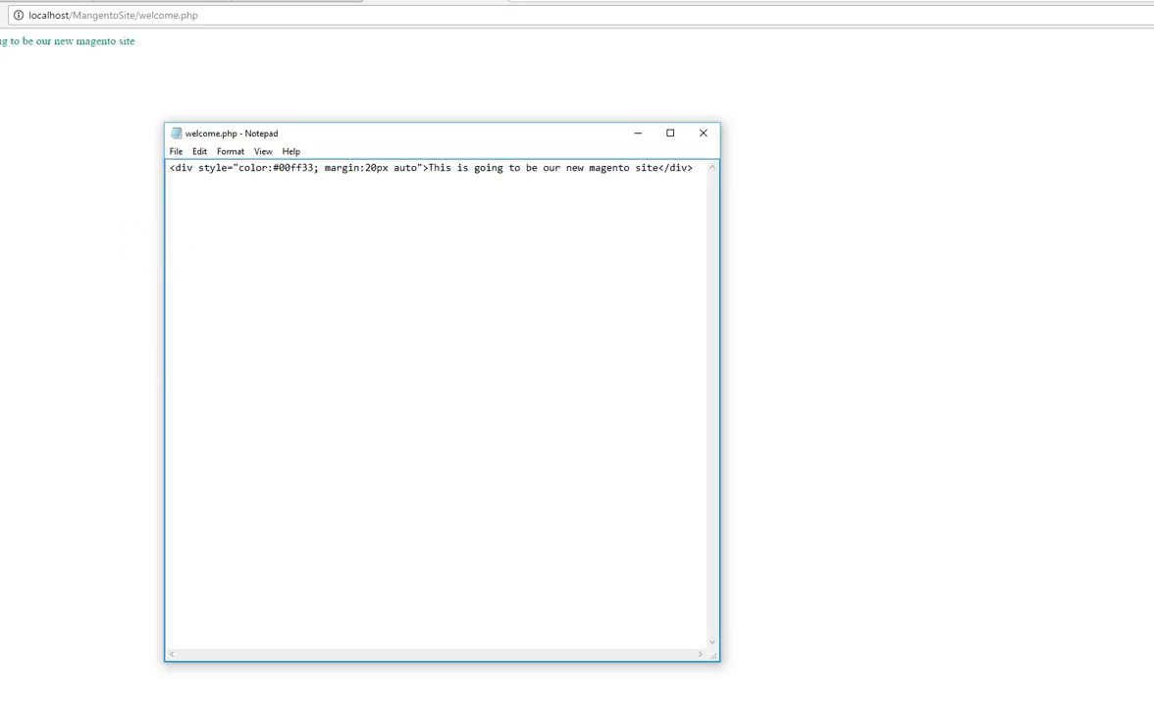
pyautogui.hotkey('alt', 'Tab')
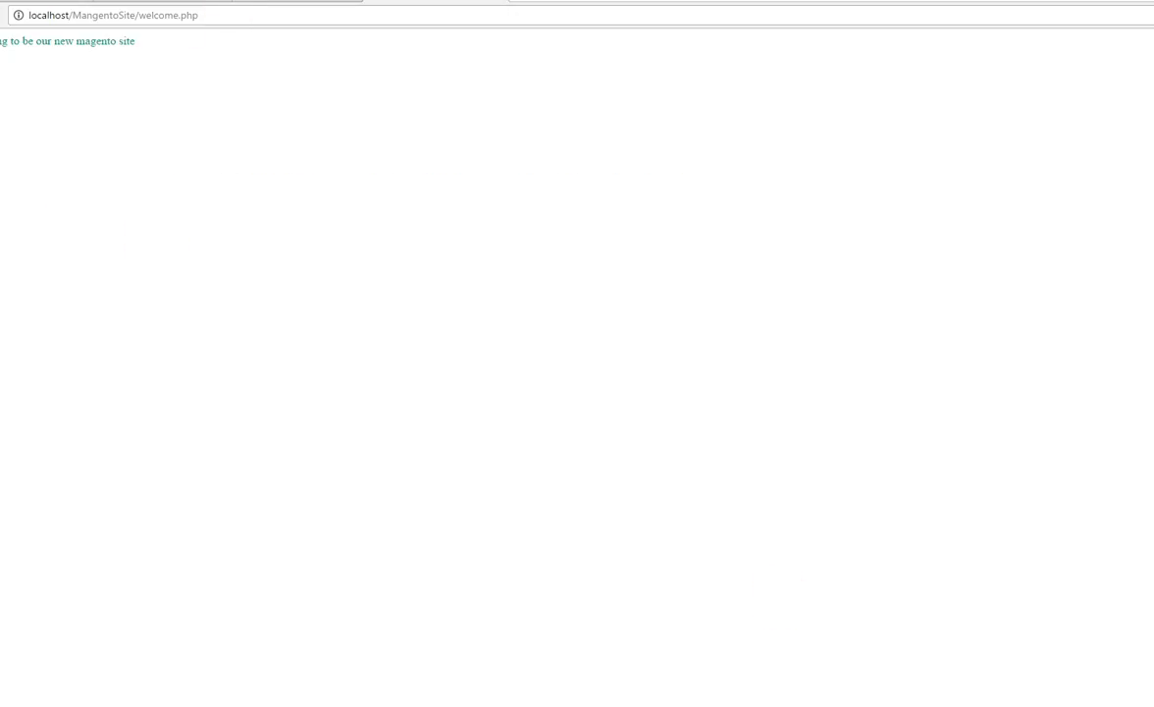
pyautogui.press('F5')
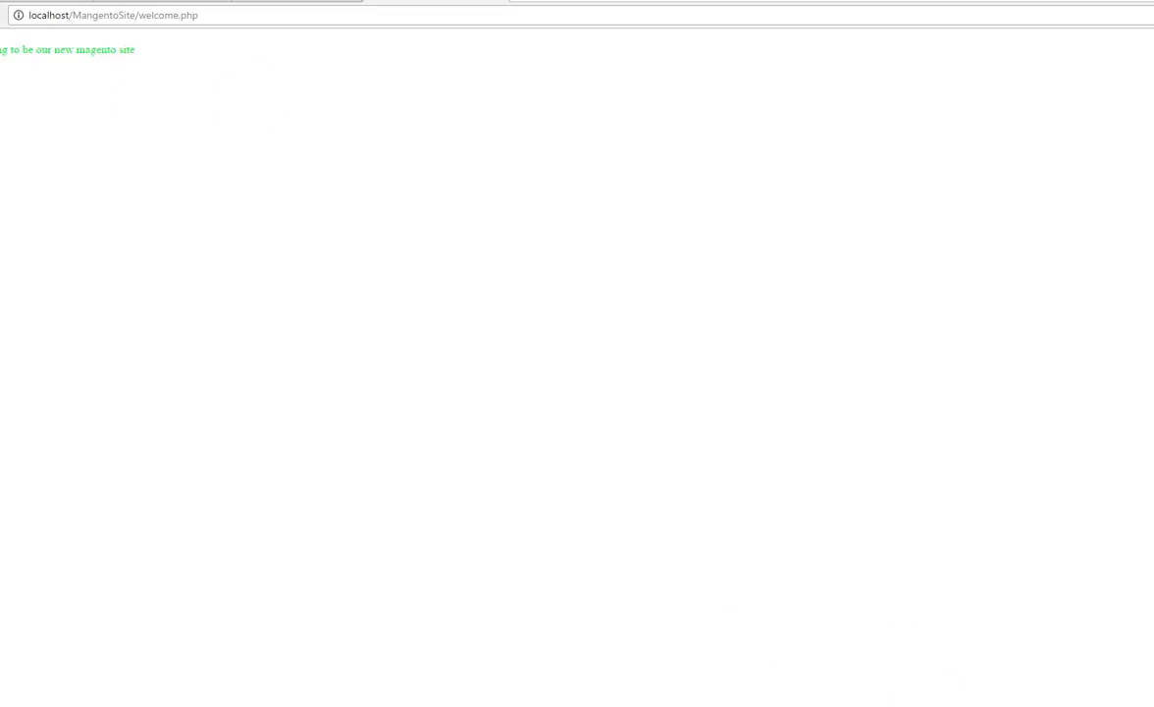
# Return to welcome.php in Notepad and change the div's style colour to navy
pyautogui.click(1068, 672)
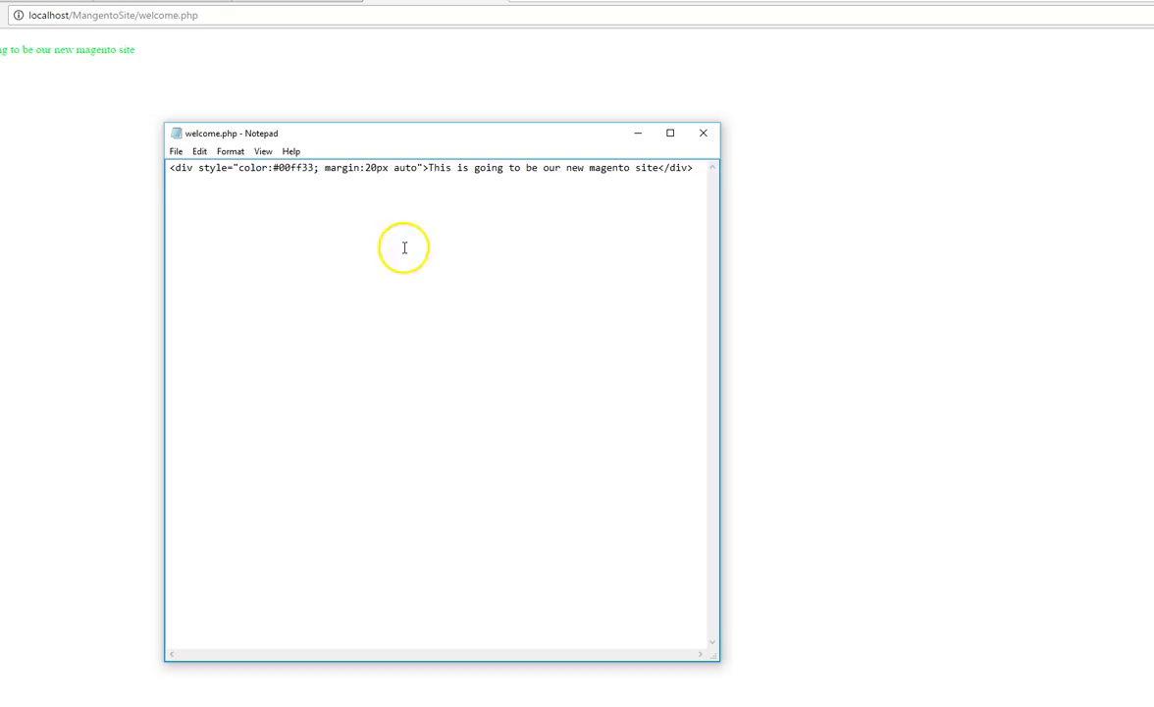
pyautogui.press('BackSpace')
pyautogui.press('BackSpace')
pyautogui.press('BackSpace')
pyautogui.press('BackSpace')
pyautogui.press('BackSpace')
pyautogui.press('BackSpace')
pyautogui.press('BackSpace')
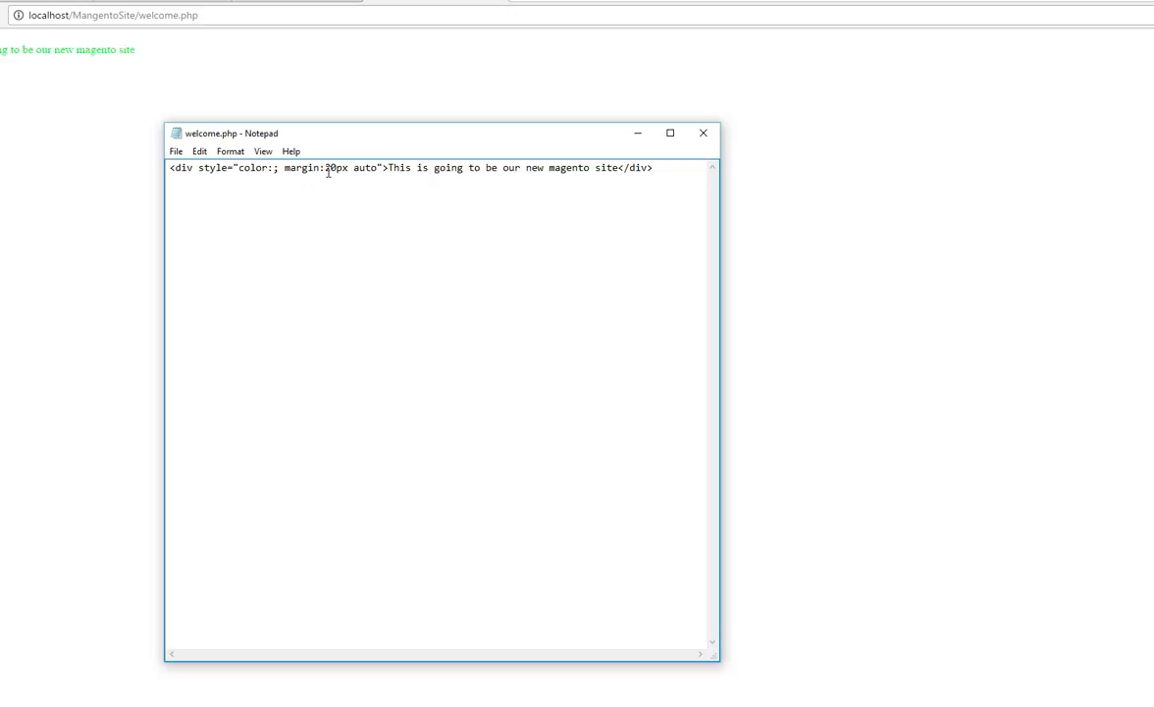
pyautogui.write('navy')
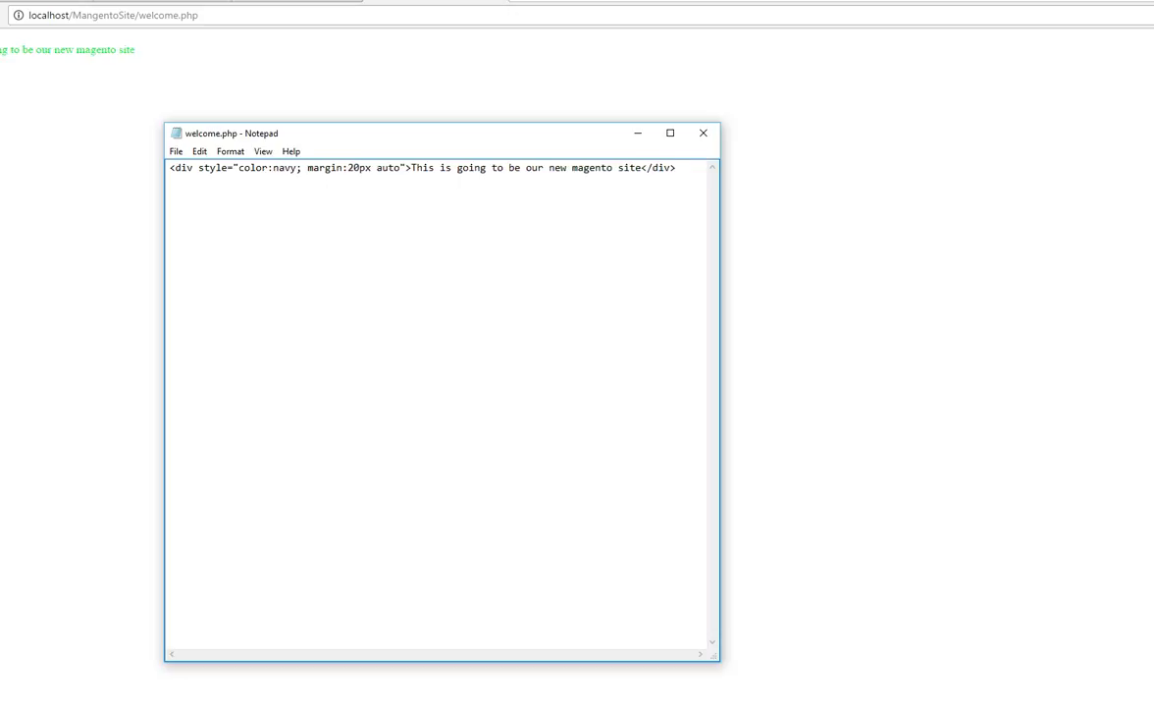
# Append "; relative 800px" after the margin declaration in the div's style attribute
pyautogui.click(399, 167)
pyautogui.write('; ')
pyautogui.write('relati')
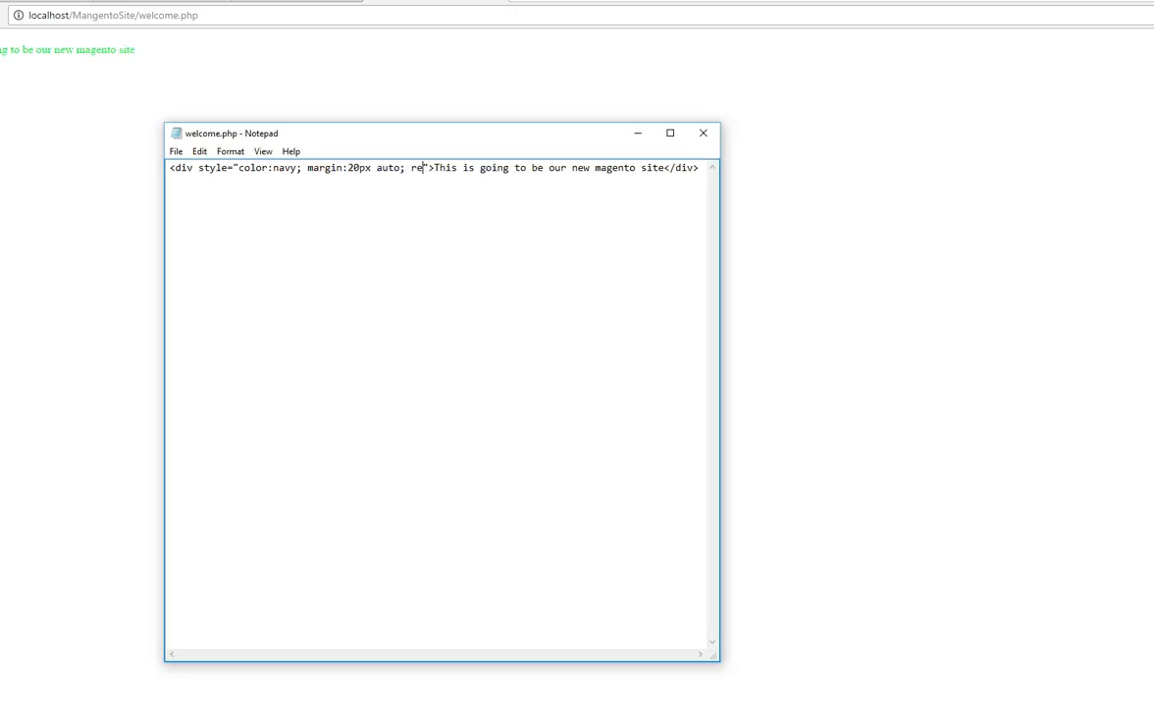
pyautogui.write('ve')
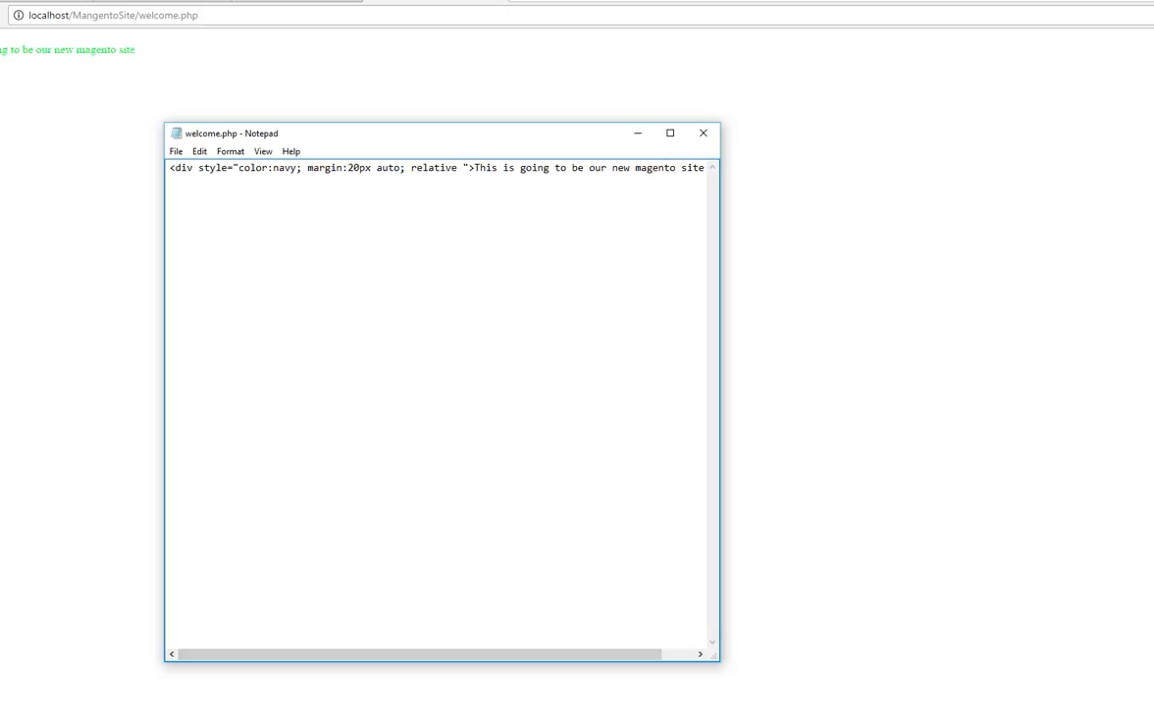
pyautogui.write(' 800')
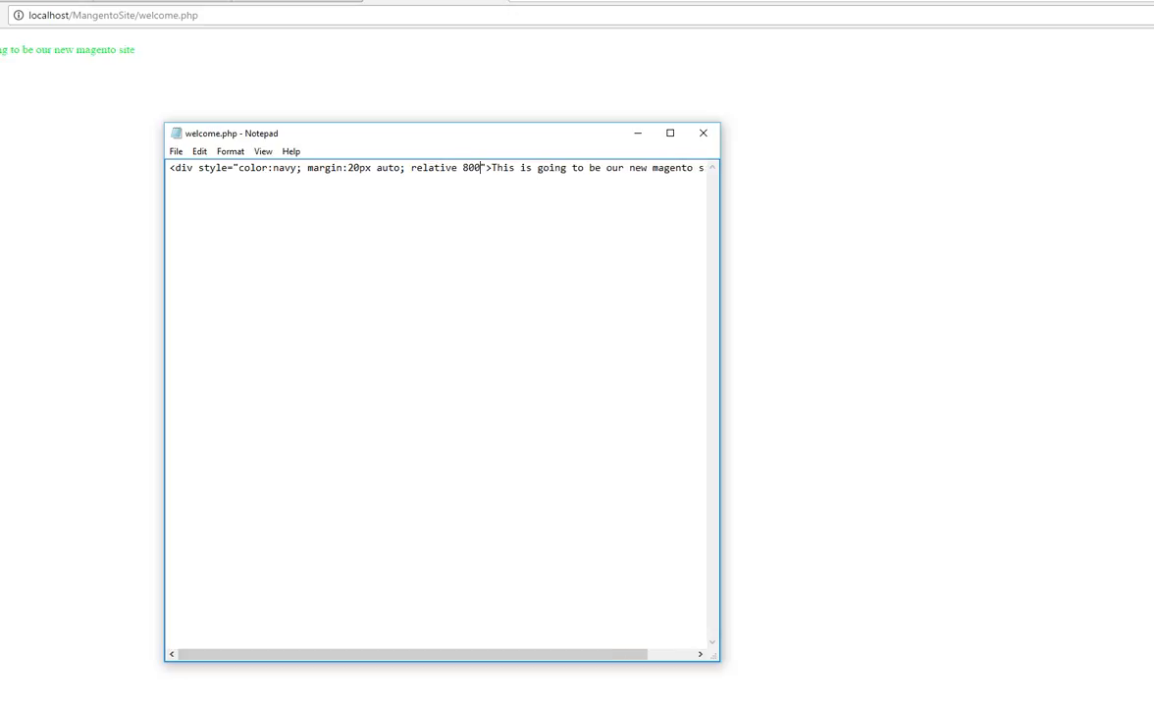
pyautogui.write('px')
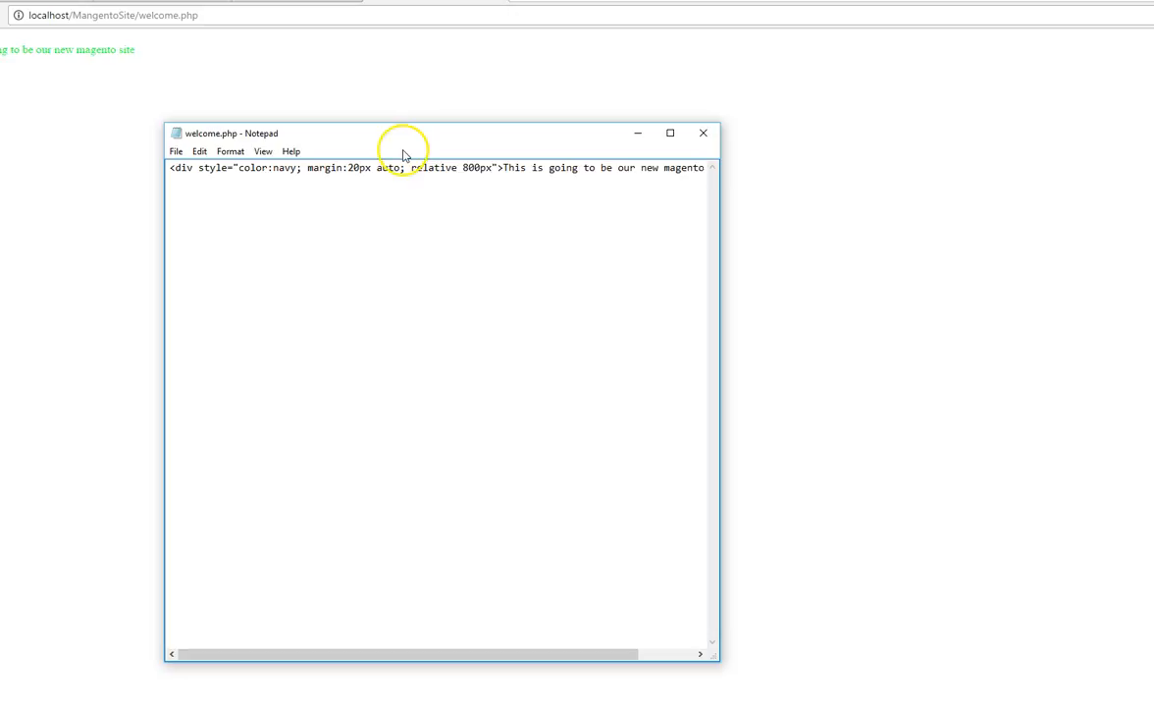
# Save the edited welcome.php, switch to the browser, and refresh the page
pyautogui.click(176, 153)
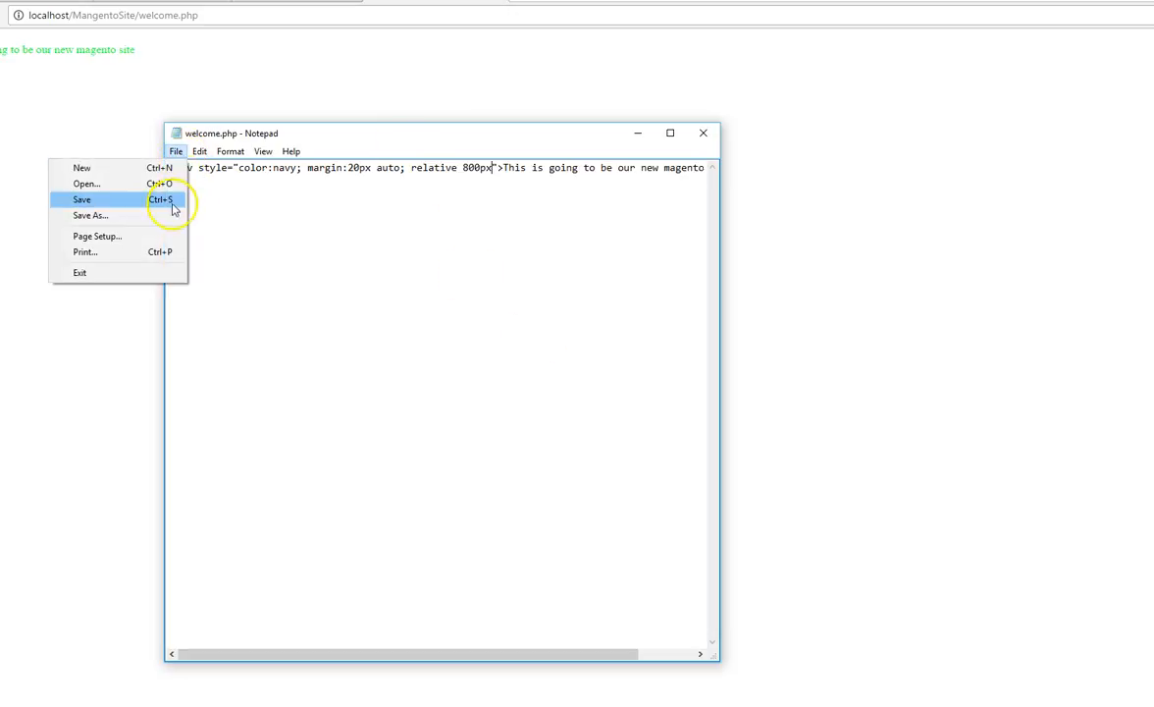
pyautogui.click(157, 200)
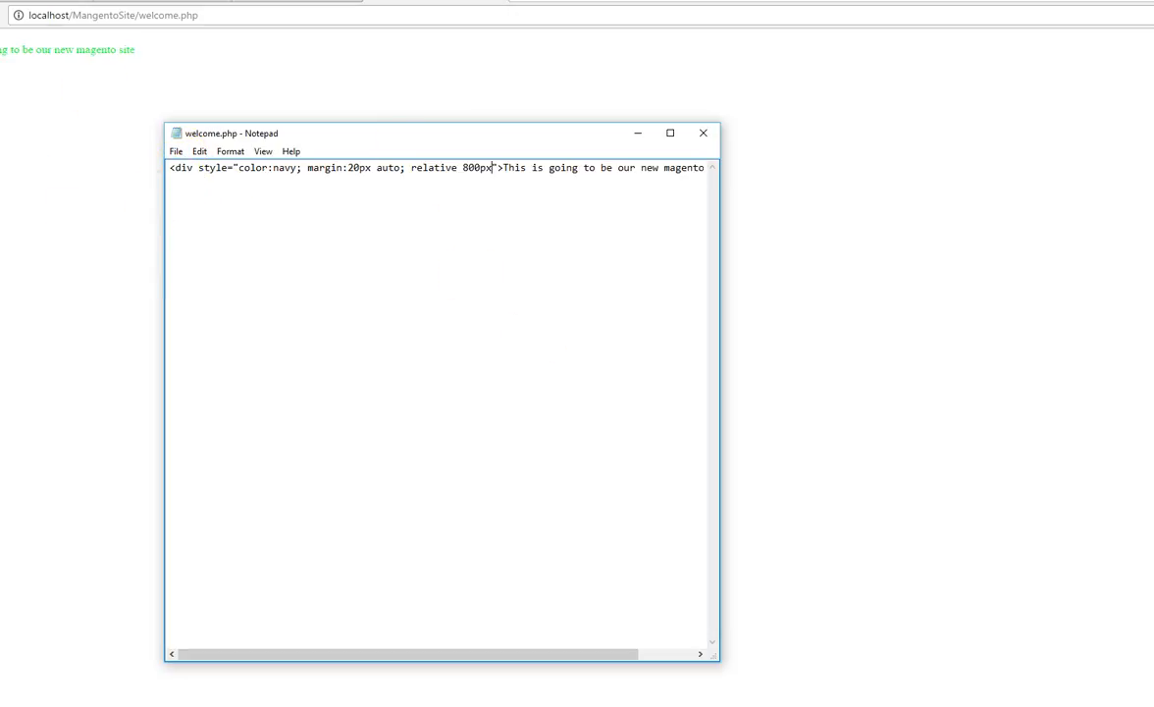
pyautogui.hotkey('alt', 'Tab')
pyautogui.press('F5')
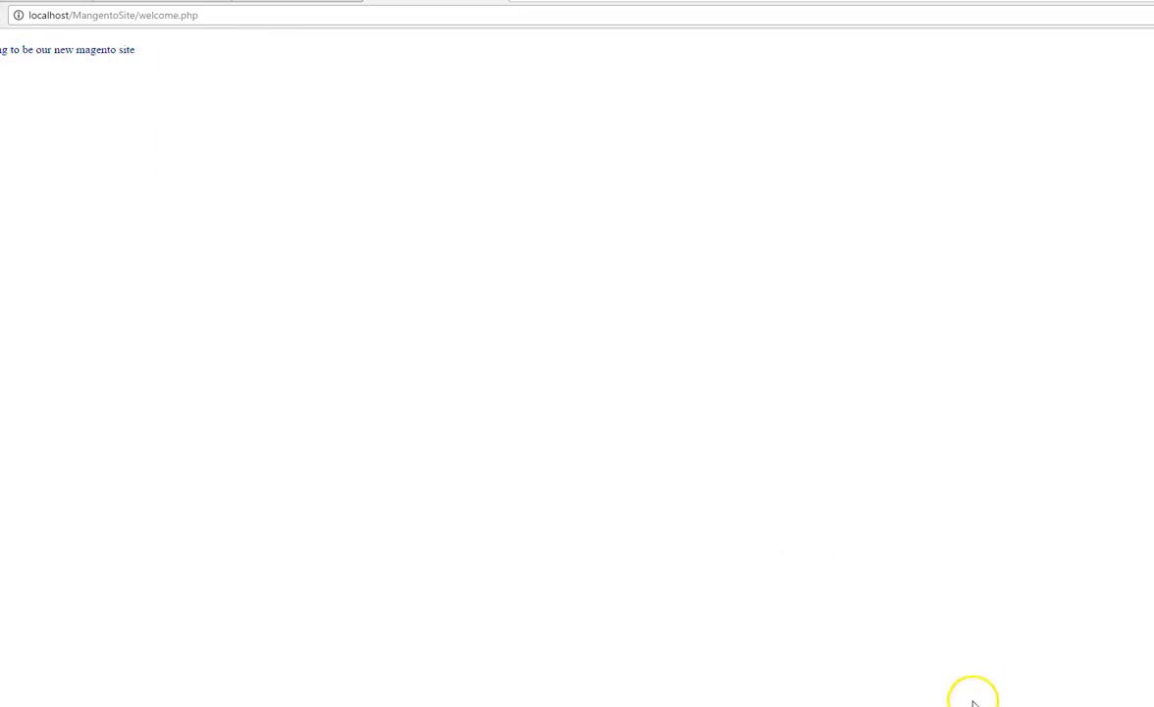
# Back in Notepad, correct the end of the div's style to "position:relative; width: 800px"
pyautogui.moveTo(1068, 706)
pyautogui.click(1068, 677)
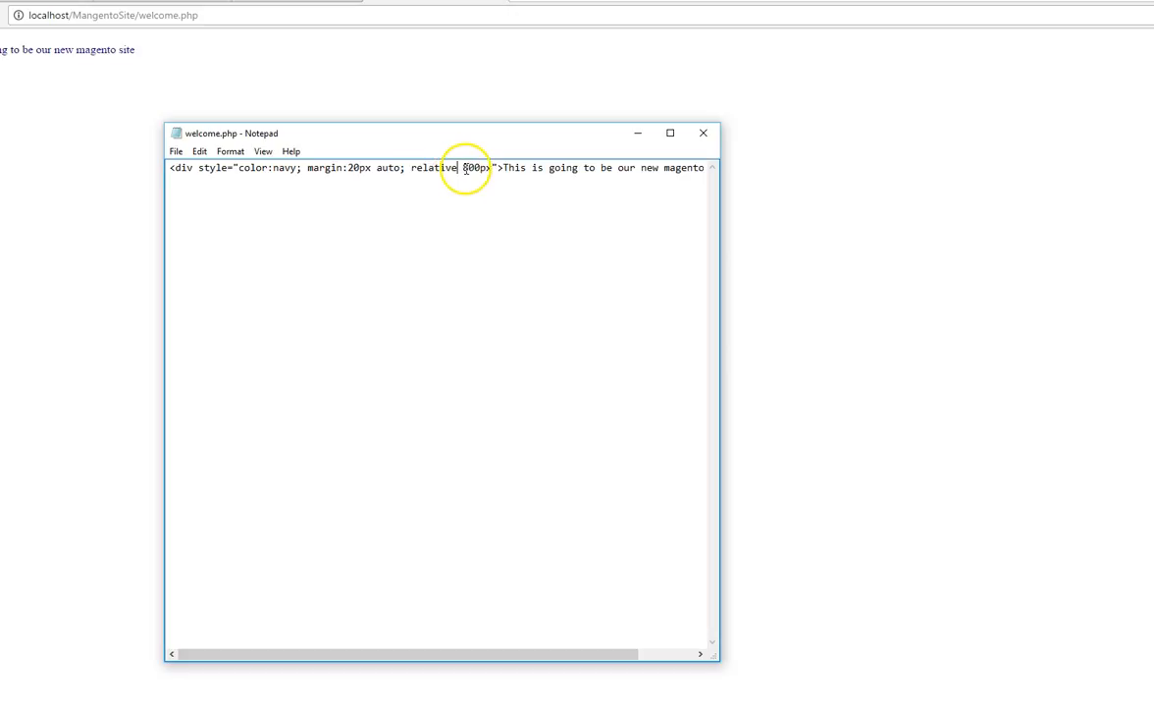
pyautogui.click(412, 168)
pyautogui.write('position:relative')
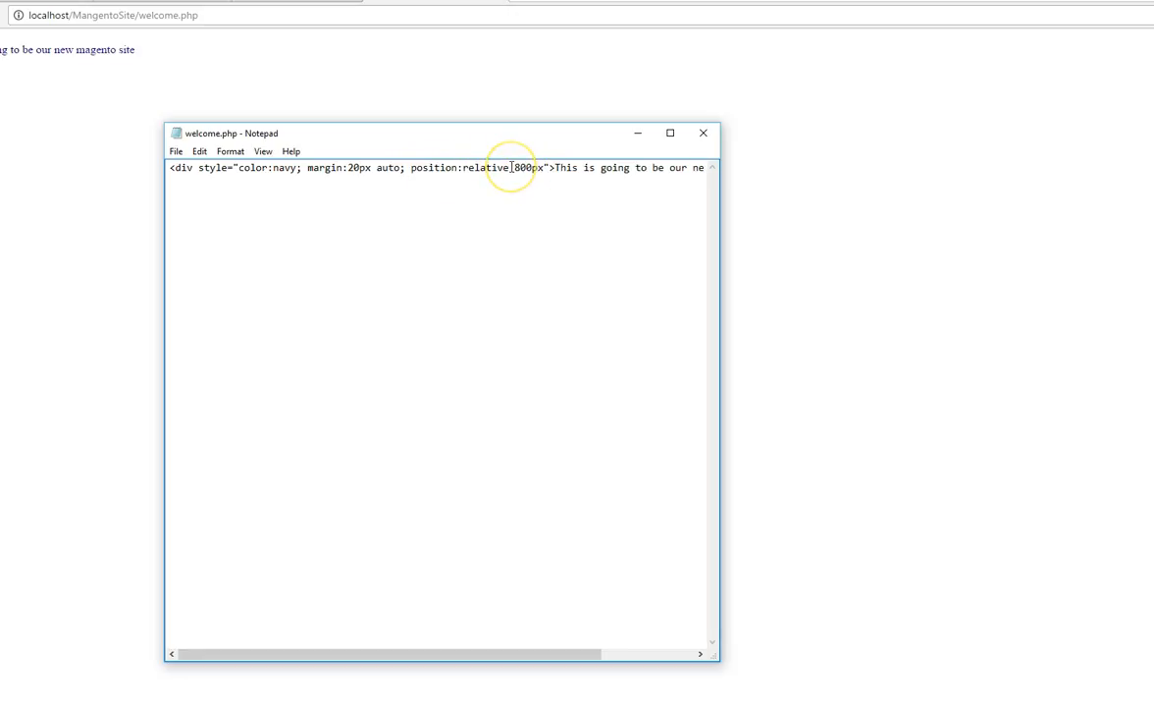
pyautogui.write('; wi')
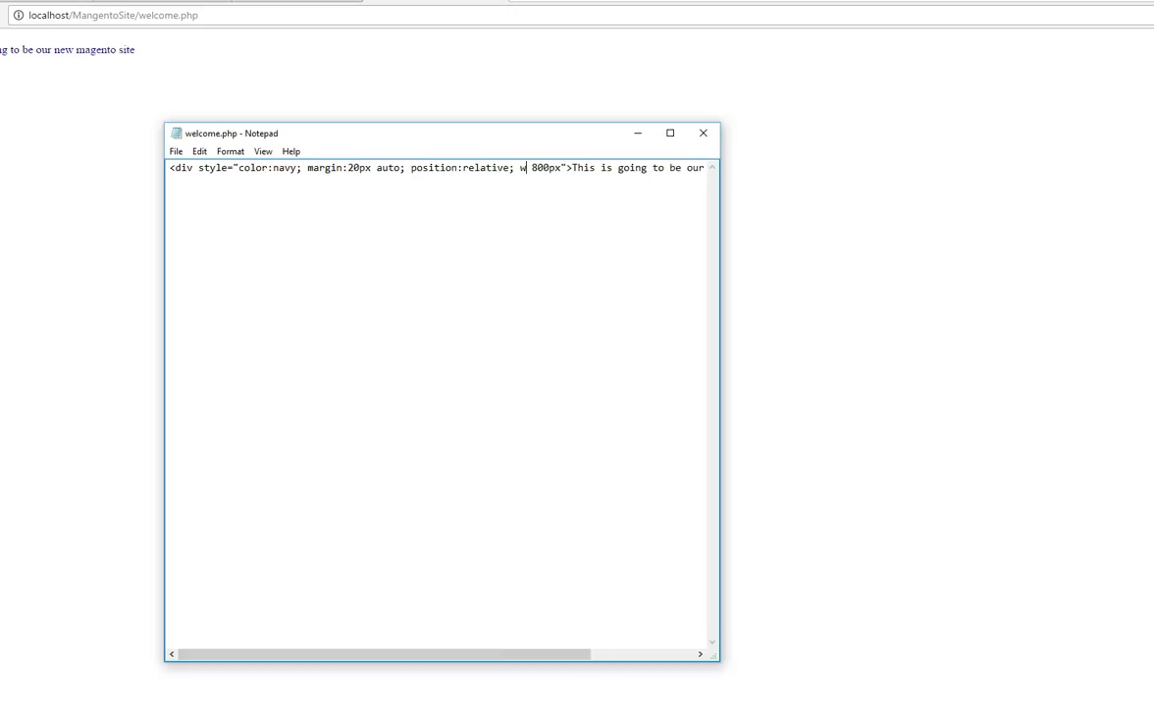
pyautogui.write('dth')
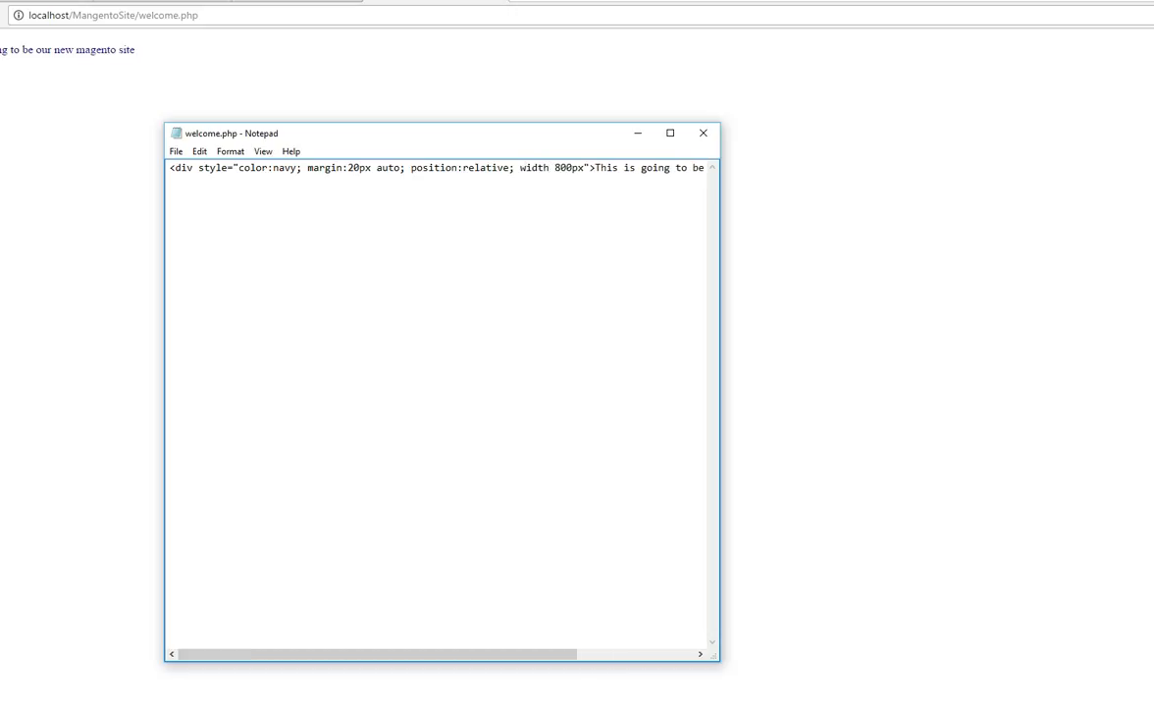
pyautogui.write(':')
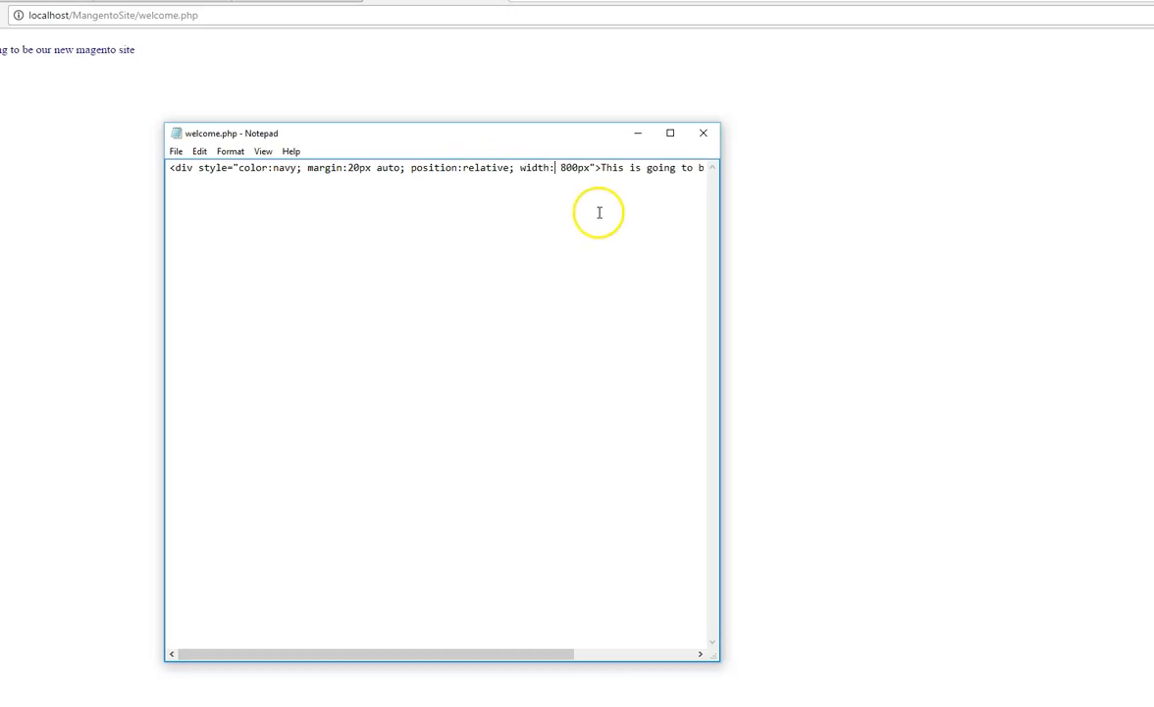
# Save welcome.php with the width declaration and refresh the page in the browser
pyautogui.click(176, 151)
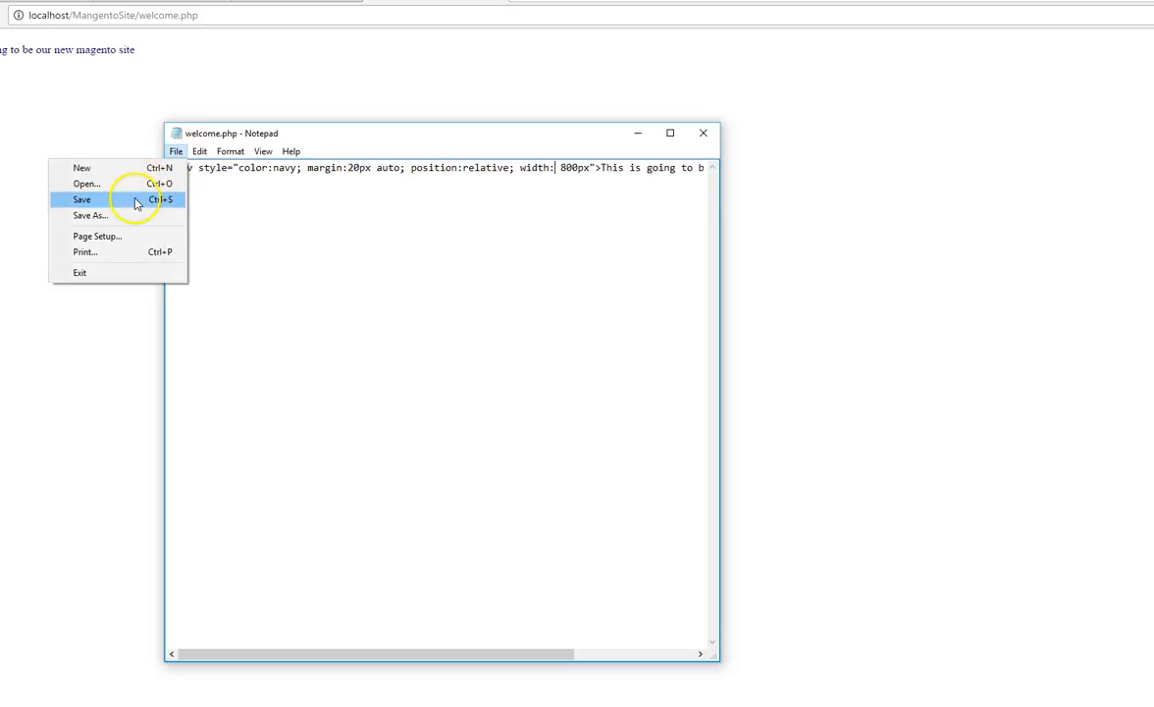
pyautogui.click(137, 202)
pyautogui.click(1, 15)
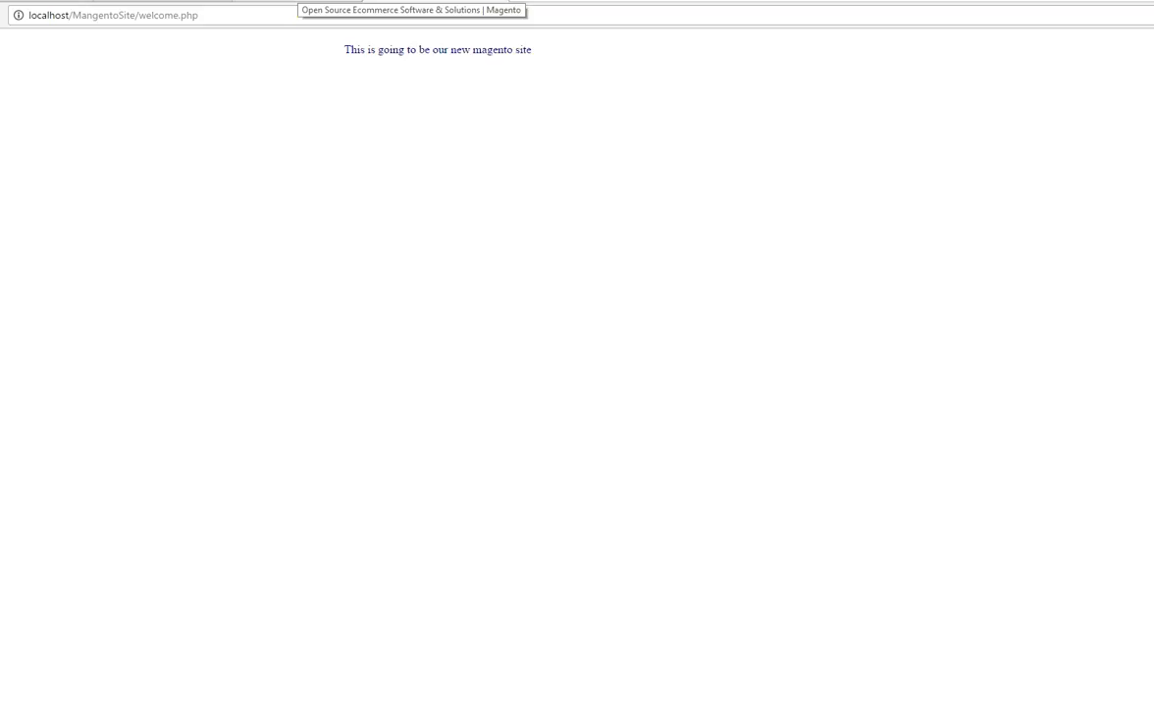
# From the XAMPP Control Panel, open MySQL's phpMyAdmin and create a database named magento_db
pyautogui.click(966, 702)
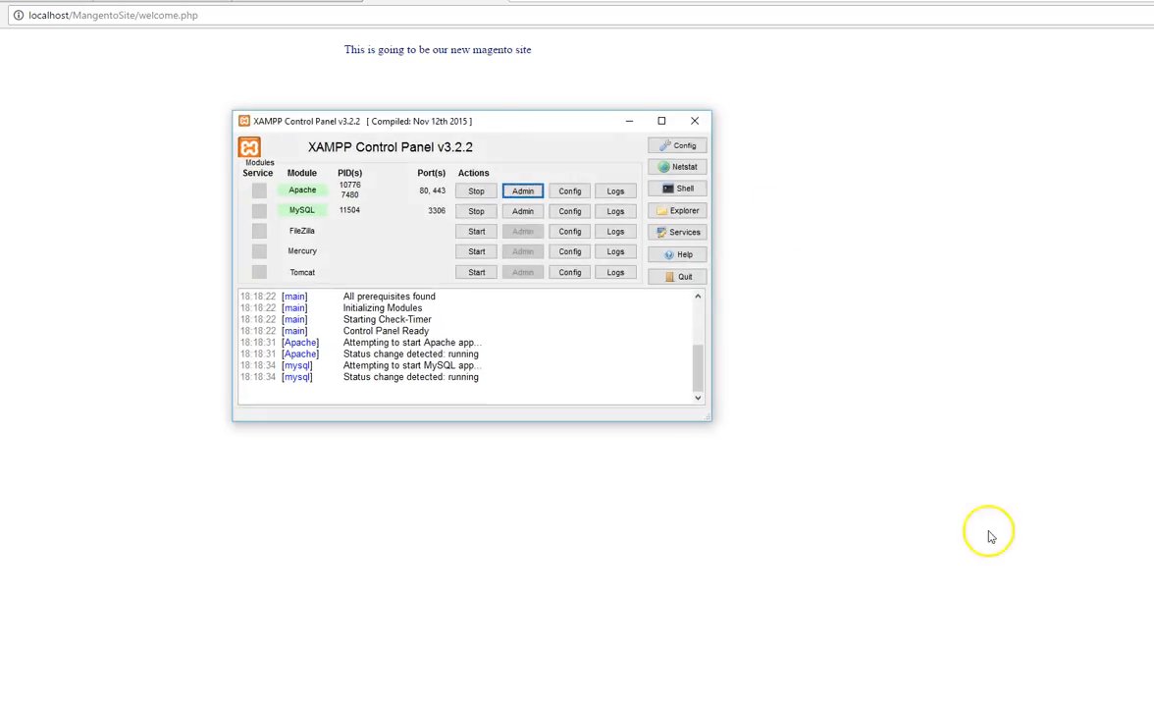
pyautogui.click(528, 215)
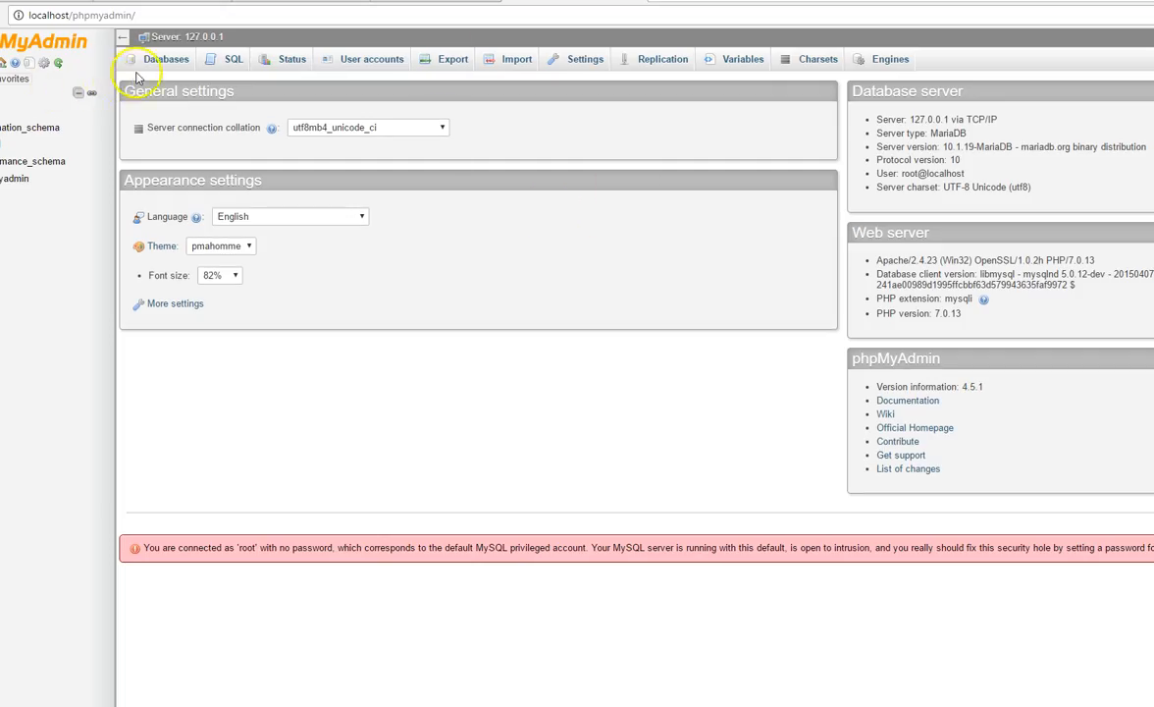
pyautogui.click(165, 61)
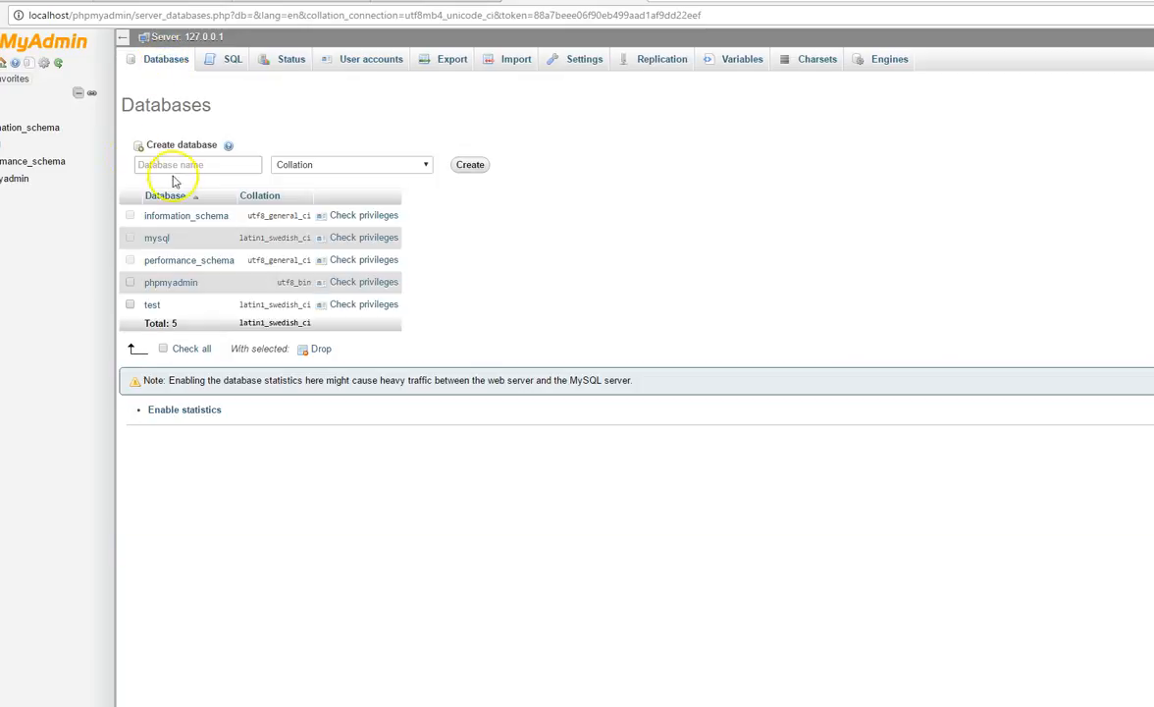
pyautogui.click(188, 169)
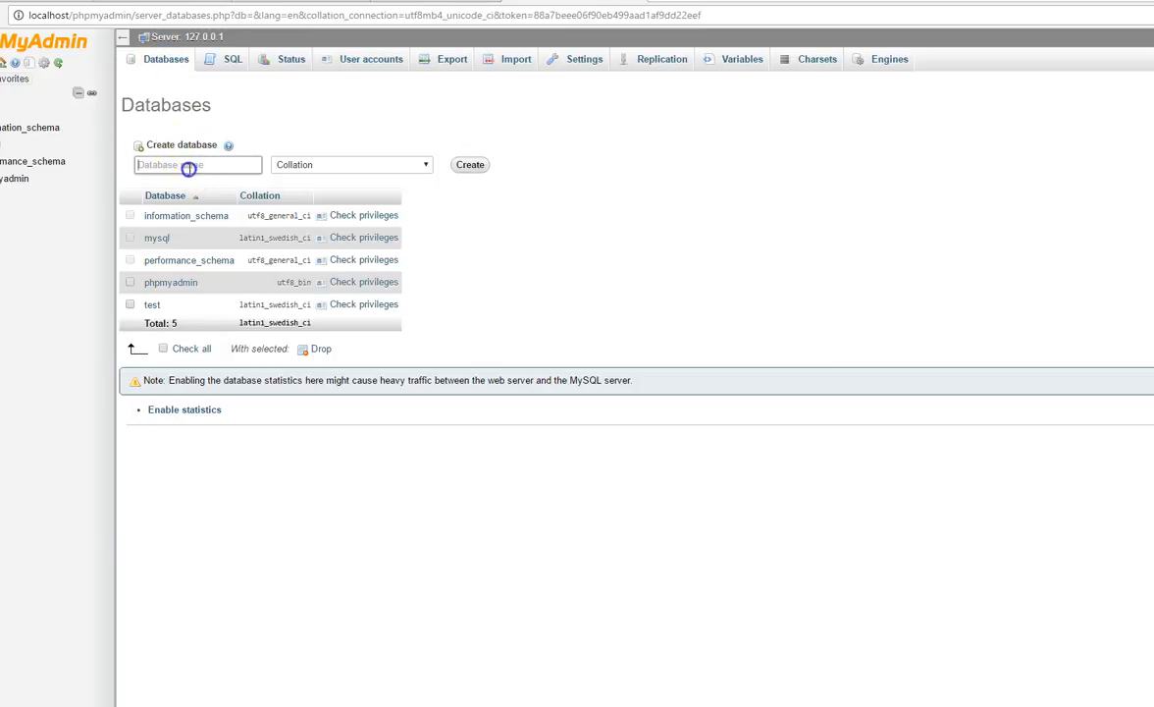
pyautogui.write('m')
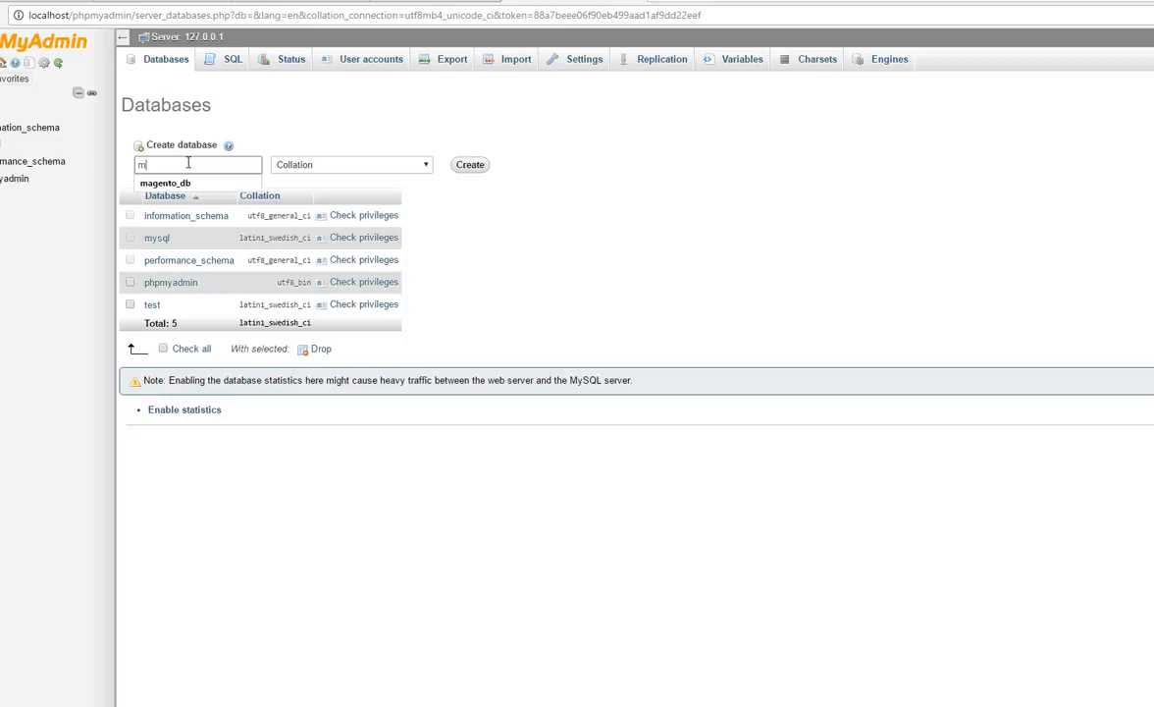
pyautogui.click(189, 184)
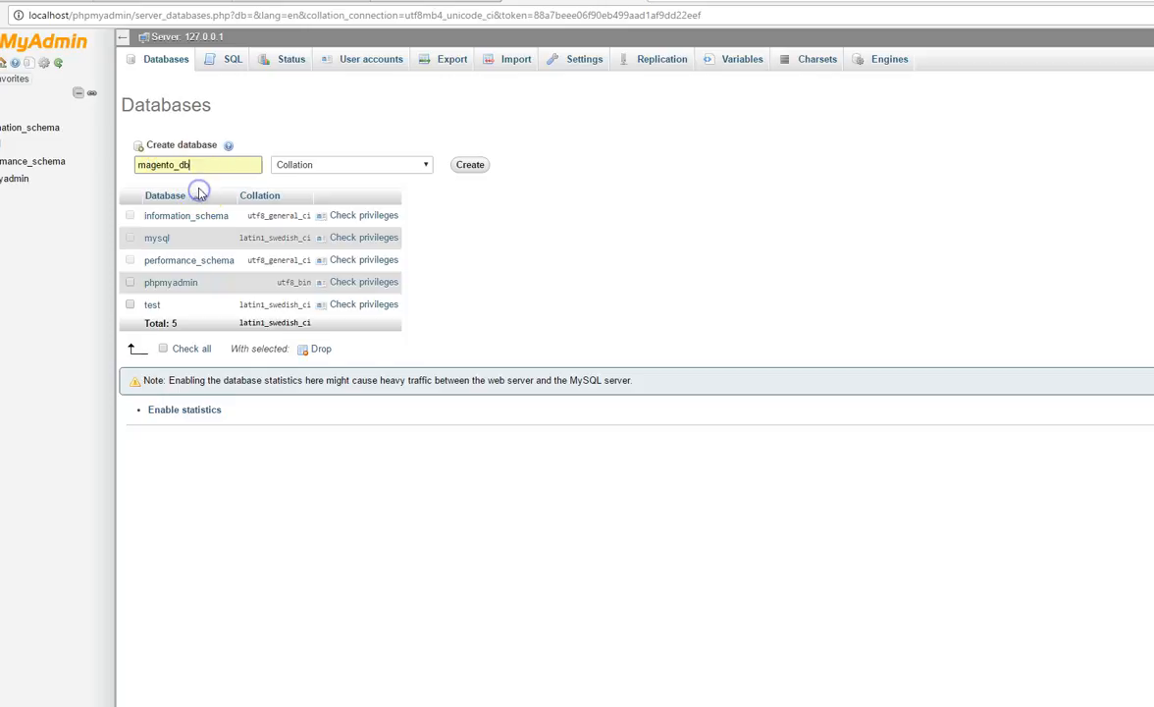
pyautogui.click(467, 166)
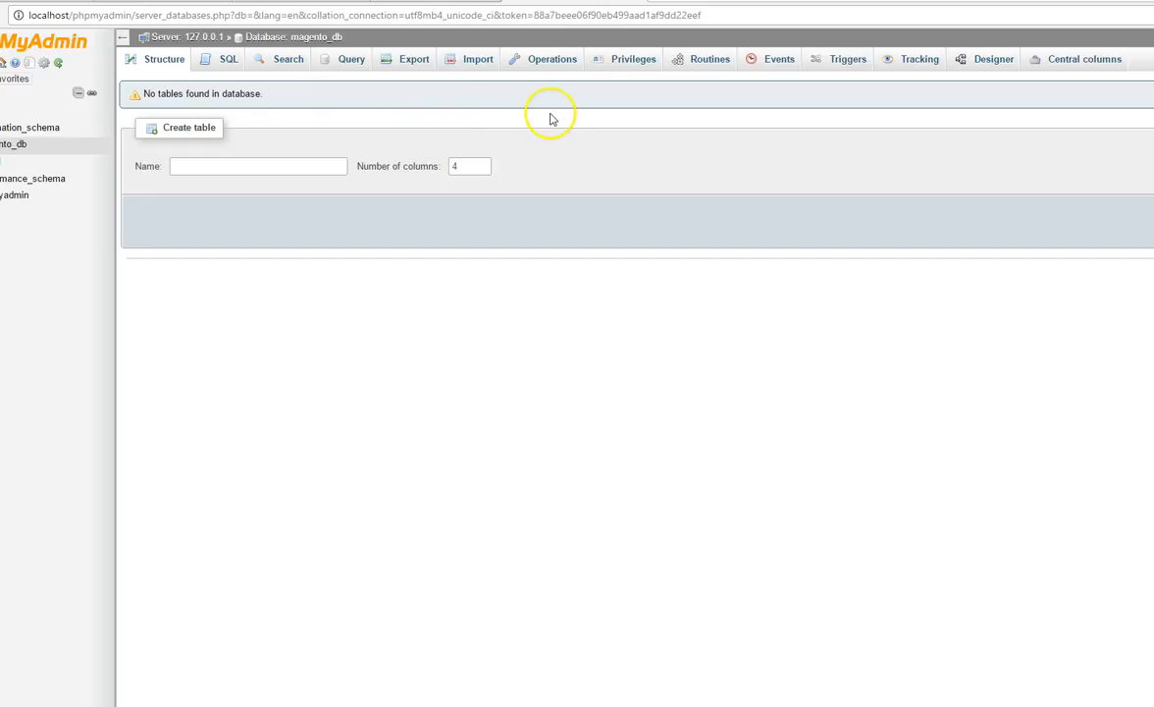
# Check which users have access to magento_db and open the form for adding a user account
pyautogui.click(625, 62)
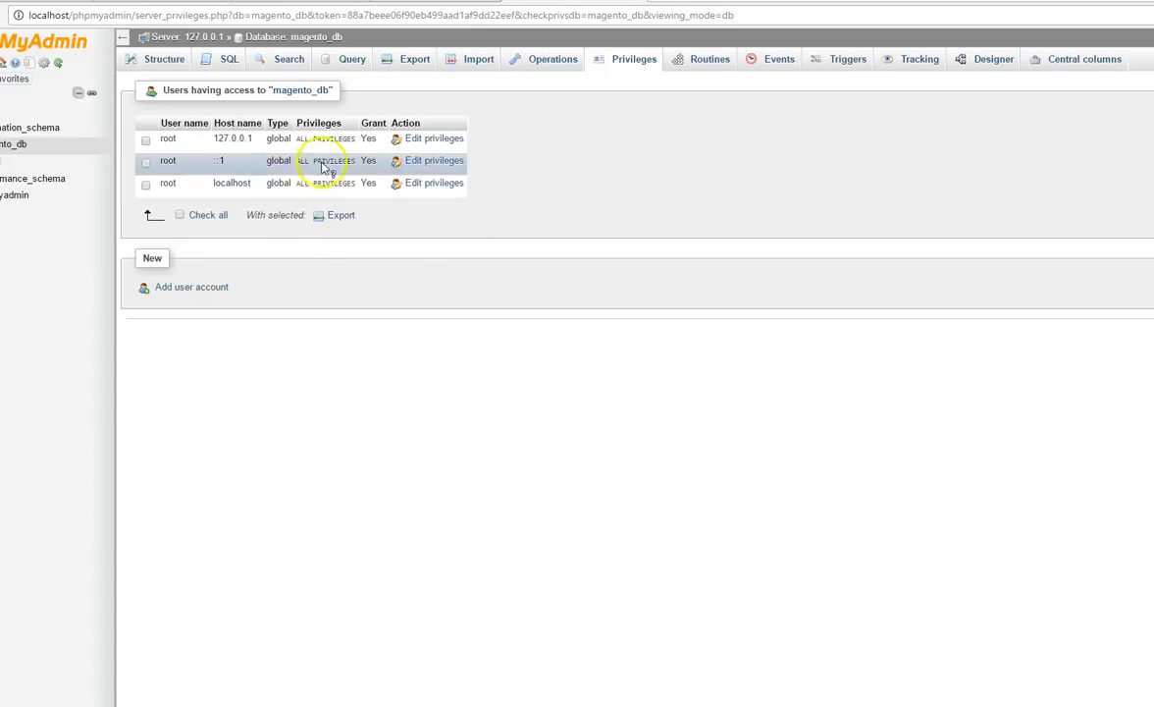
pyautogui.click(181, 289)
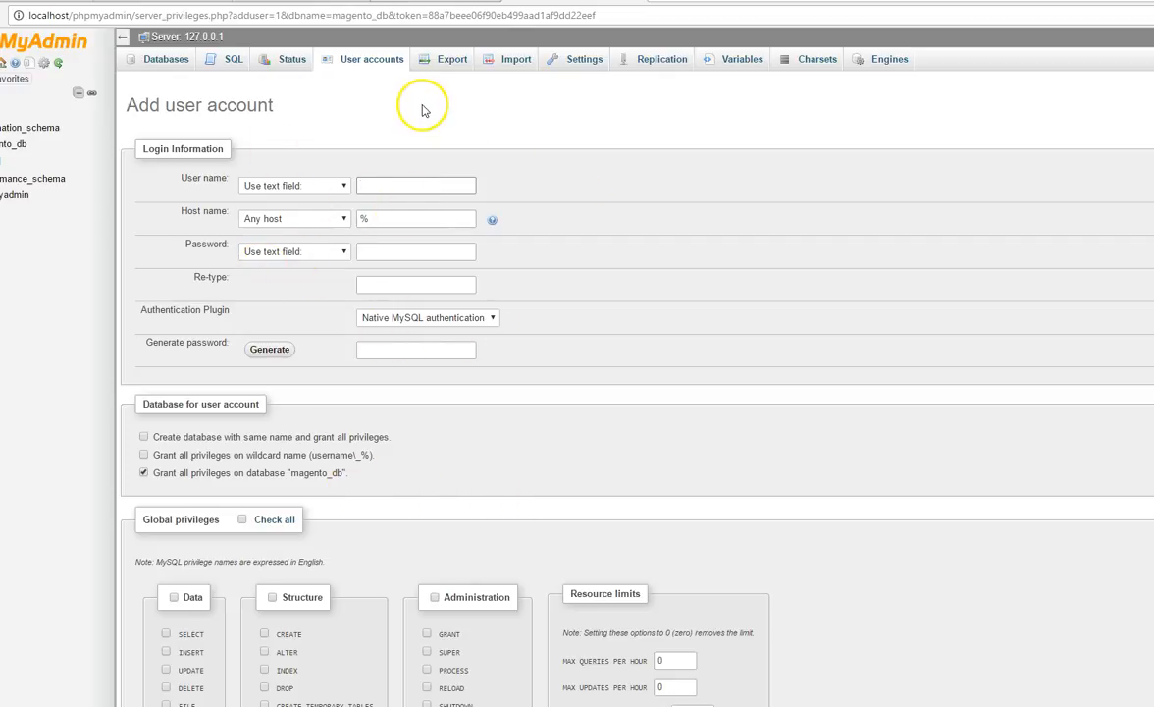
# Switch to the Magento Community Edition download page and examine its address and the full releases with and without sample data
pyautogui.click(296, 1)
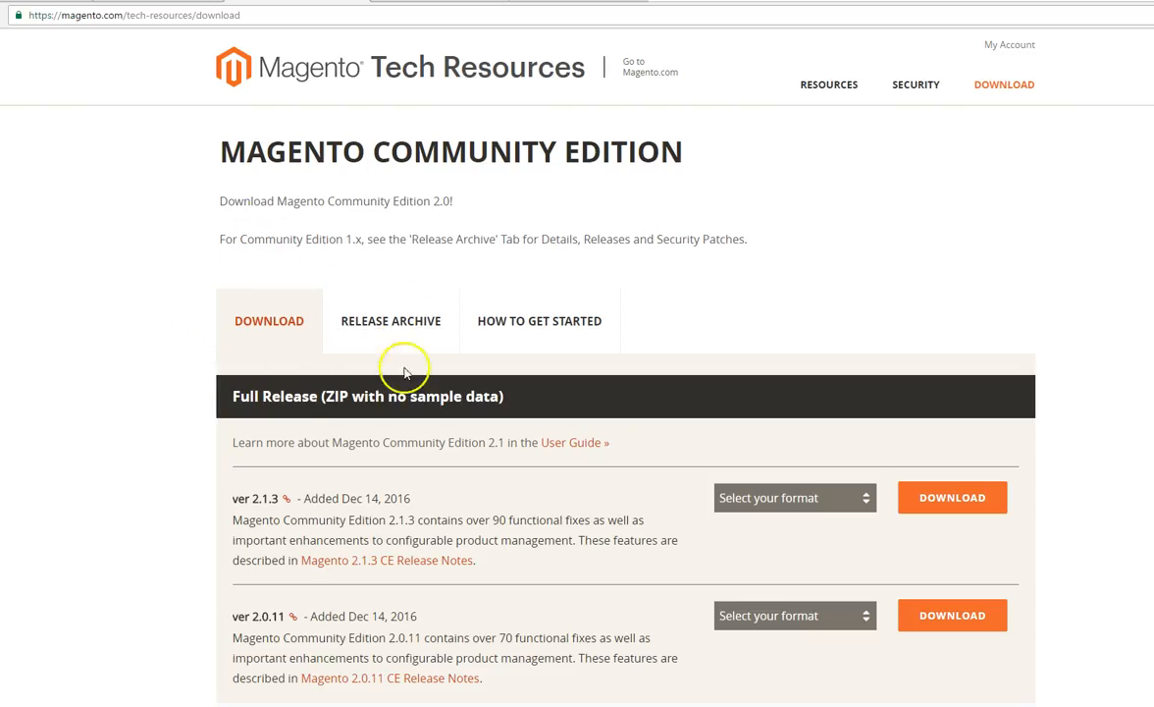
pyautogui.scroll(-3, 353, 265)
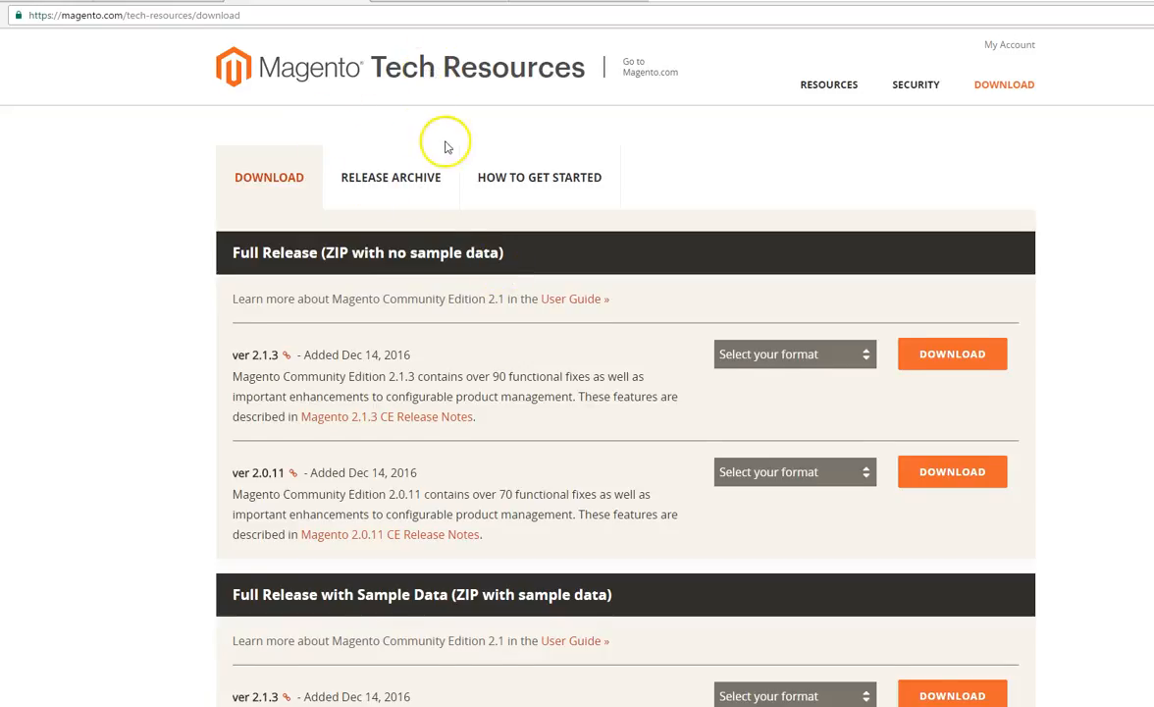
pyautogui.scroll(2, 444, 147)
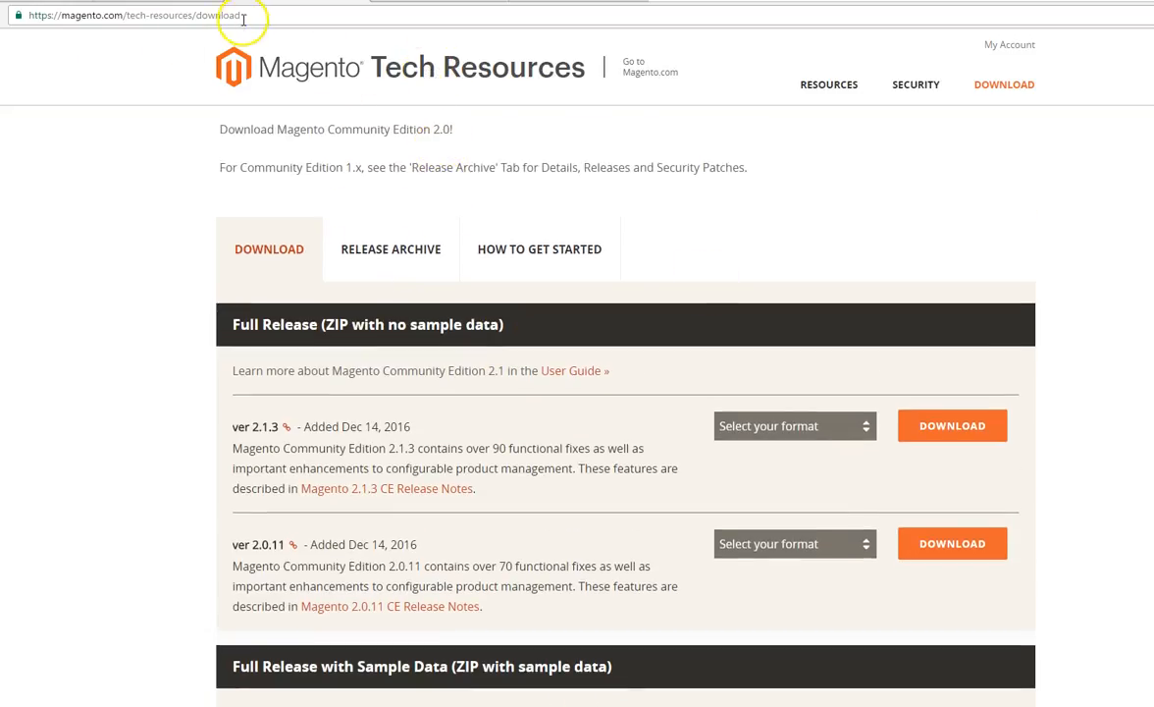
pyautogui.moveTo(239, 14); pyautogui.dragTo(31, 16)
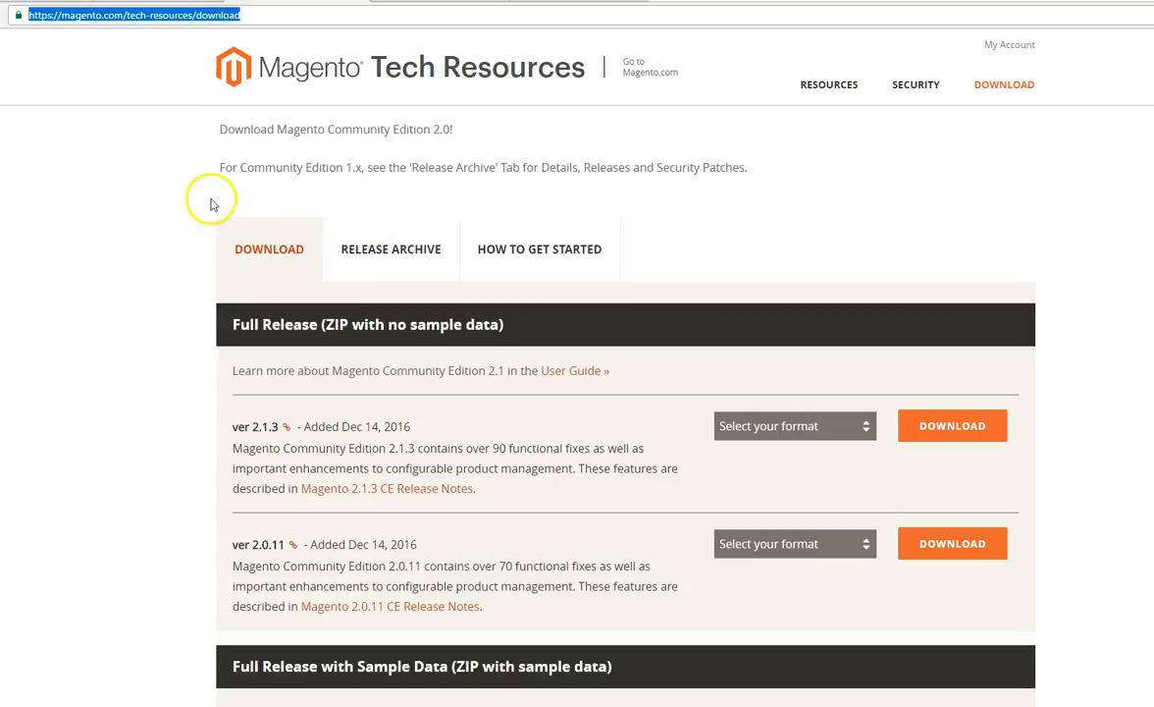
pyautogui.click(125, 225)
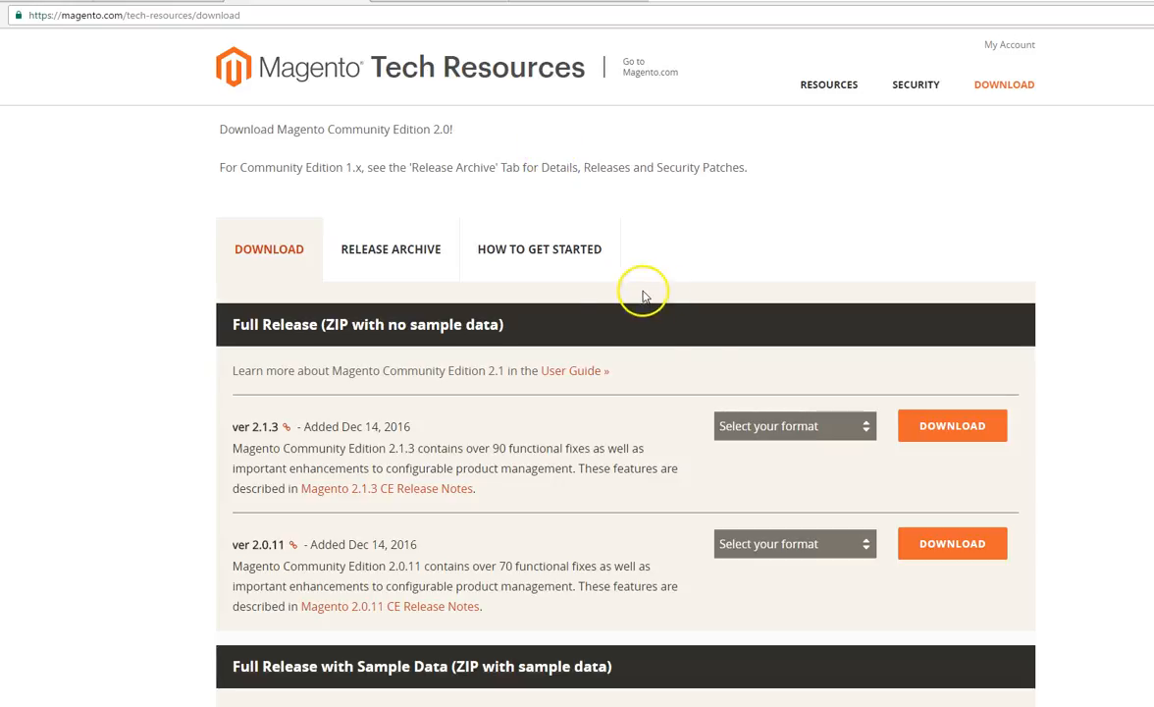
pyautogui.scroll(-1, 645, 341)
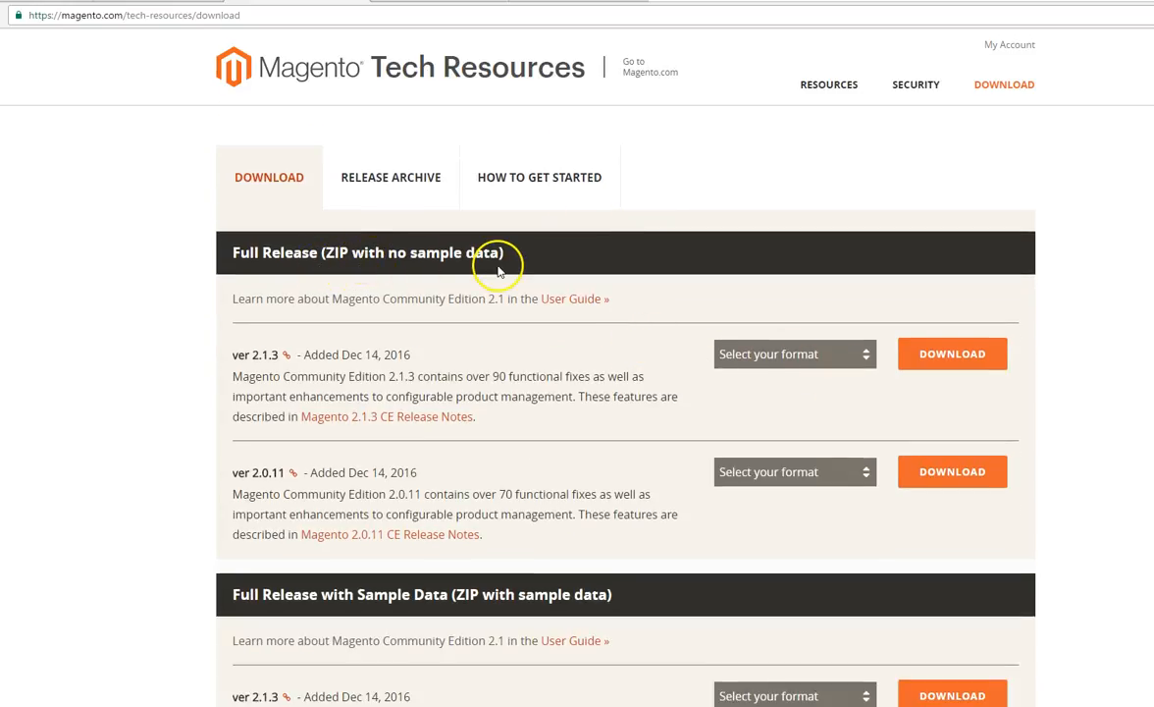
pyautogui.scroll(-3, 471, 294)
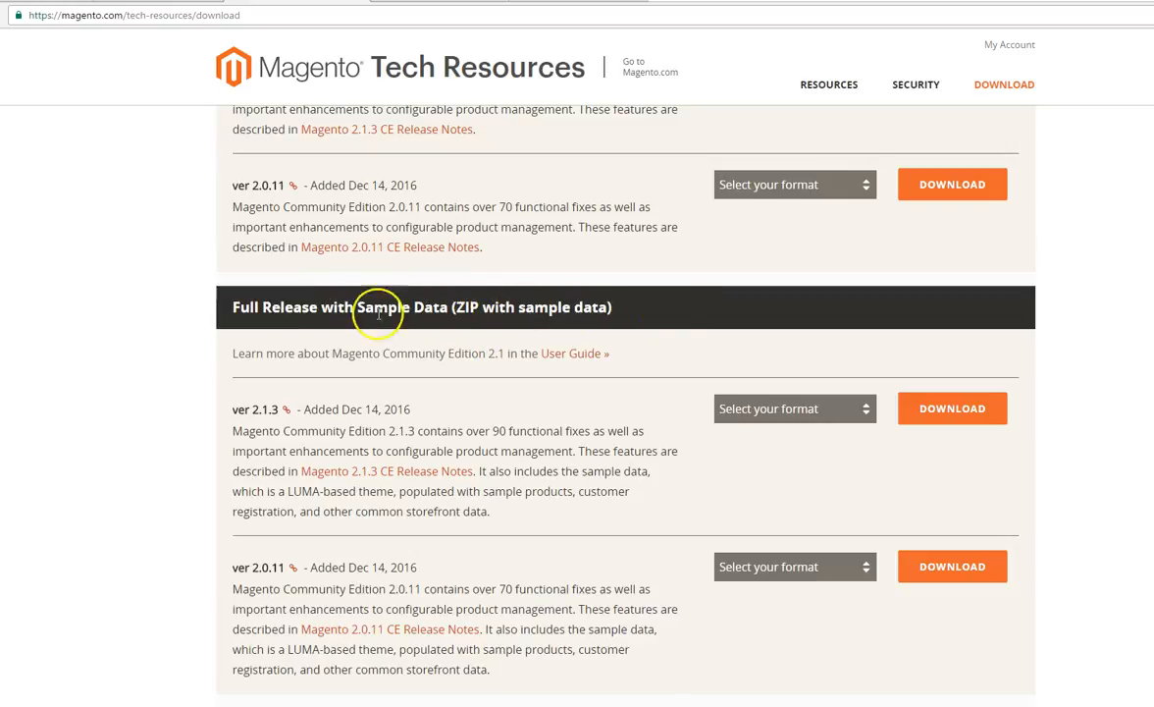
pyautogui.scroll(-1, 339, 312)
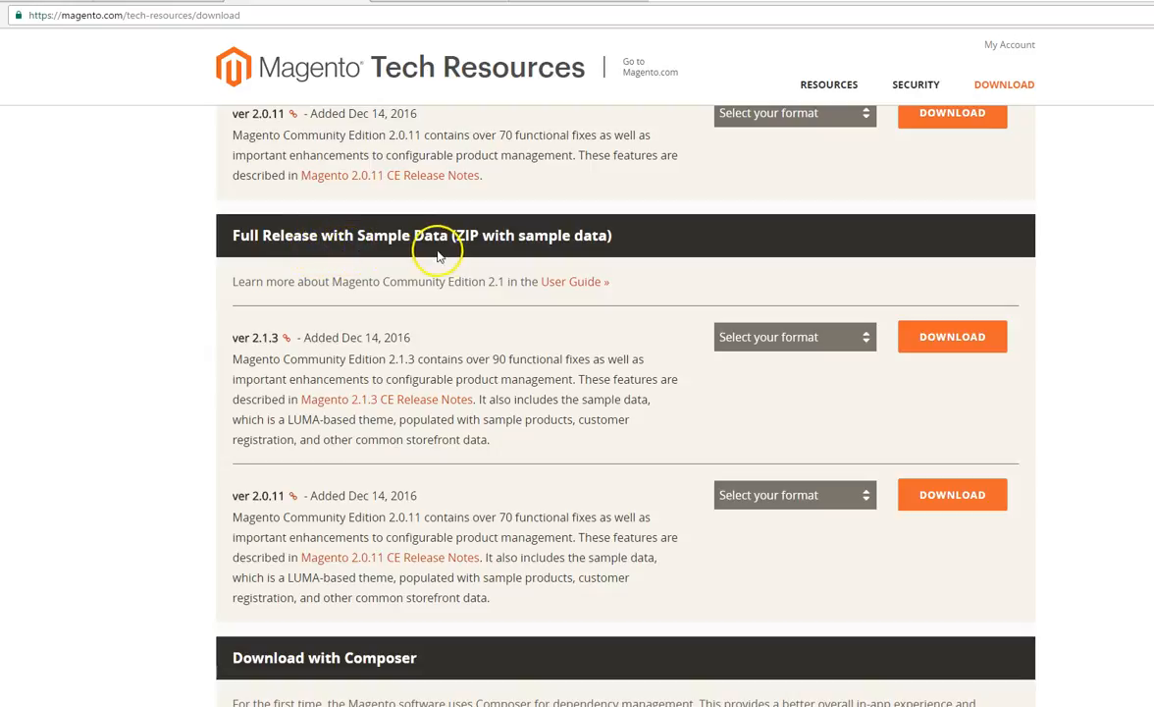
pyautogui.scroll(5, 441, 250)
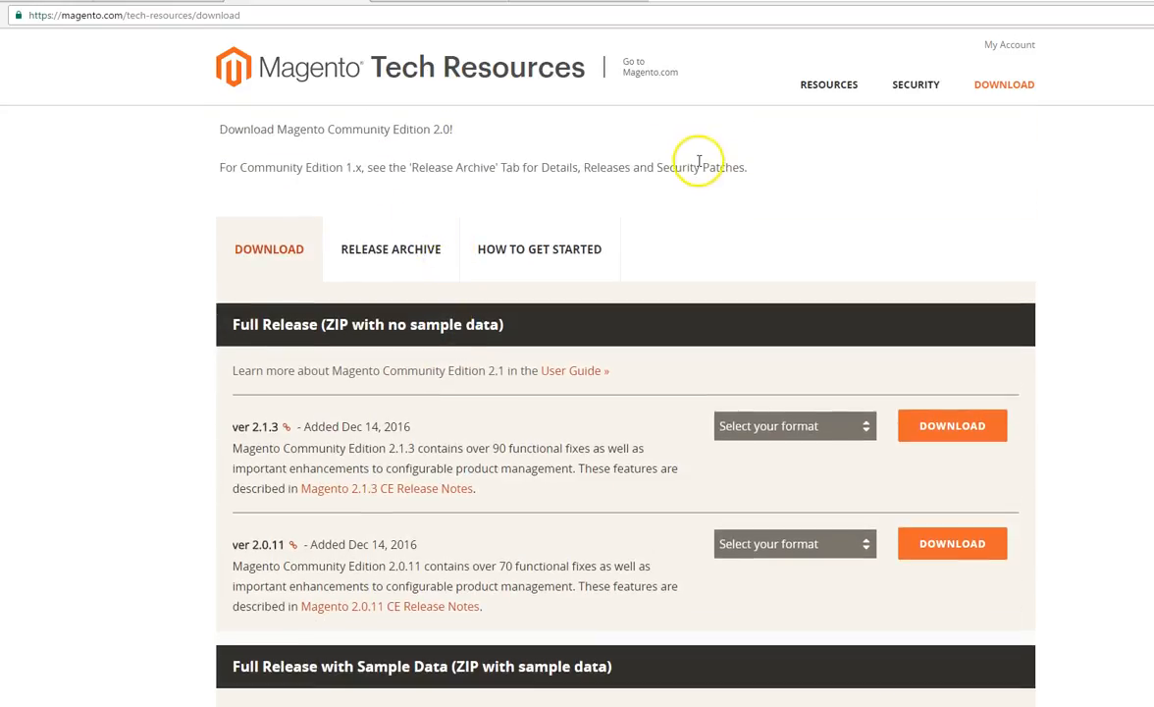
# Choose the "Magento Community Edition 2.1.3 with Sample Data.zip" format for version 2.1.3 of the full release with sample data
pyautogui.scroll(-3, 536, 196)
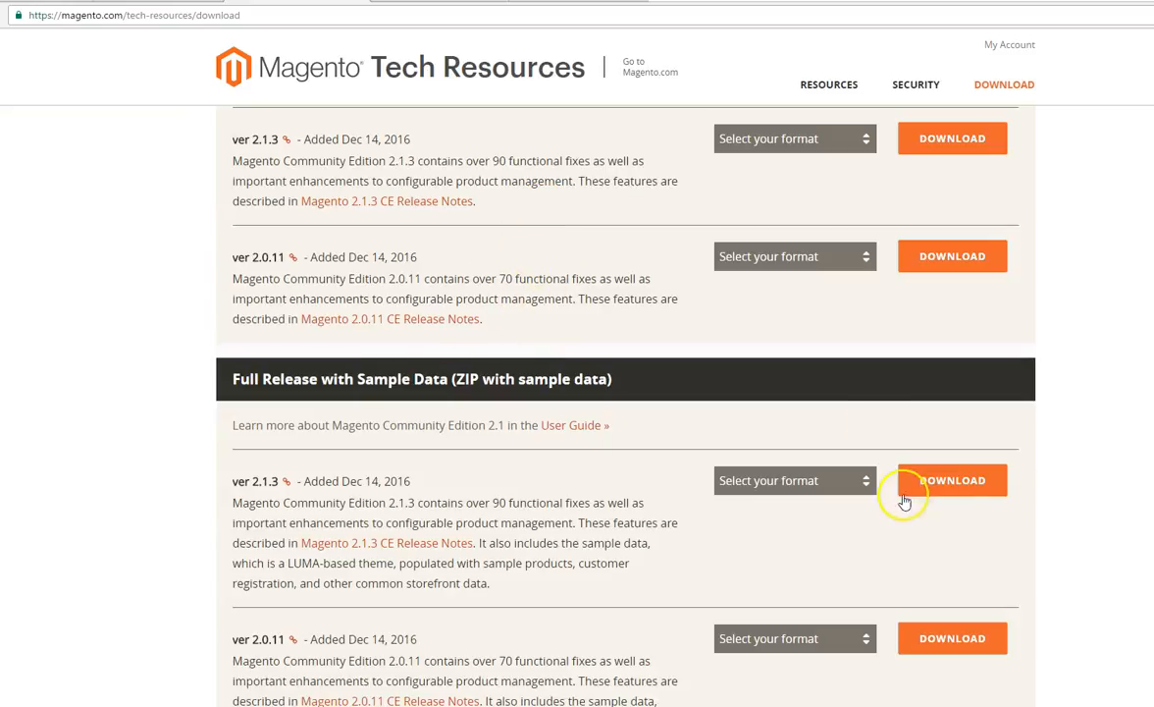
pyautogui.click(862, 483)
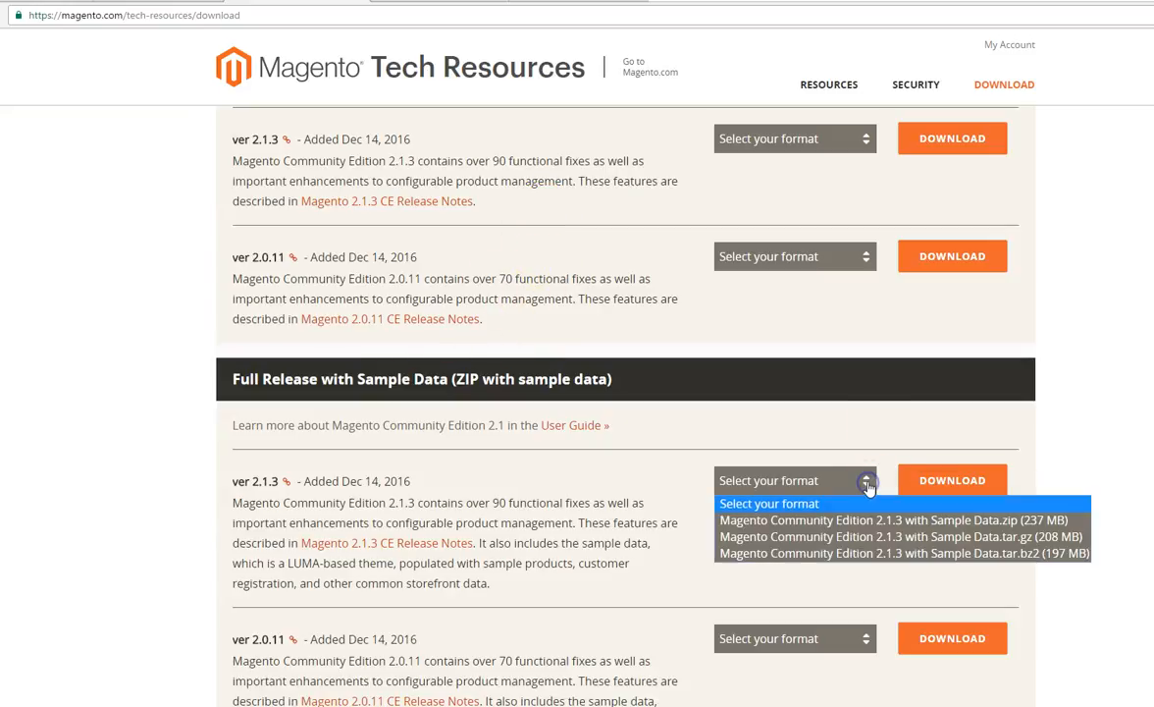
pyautogui.click(939, 528)
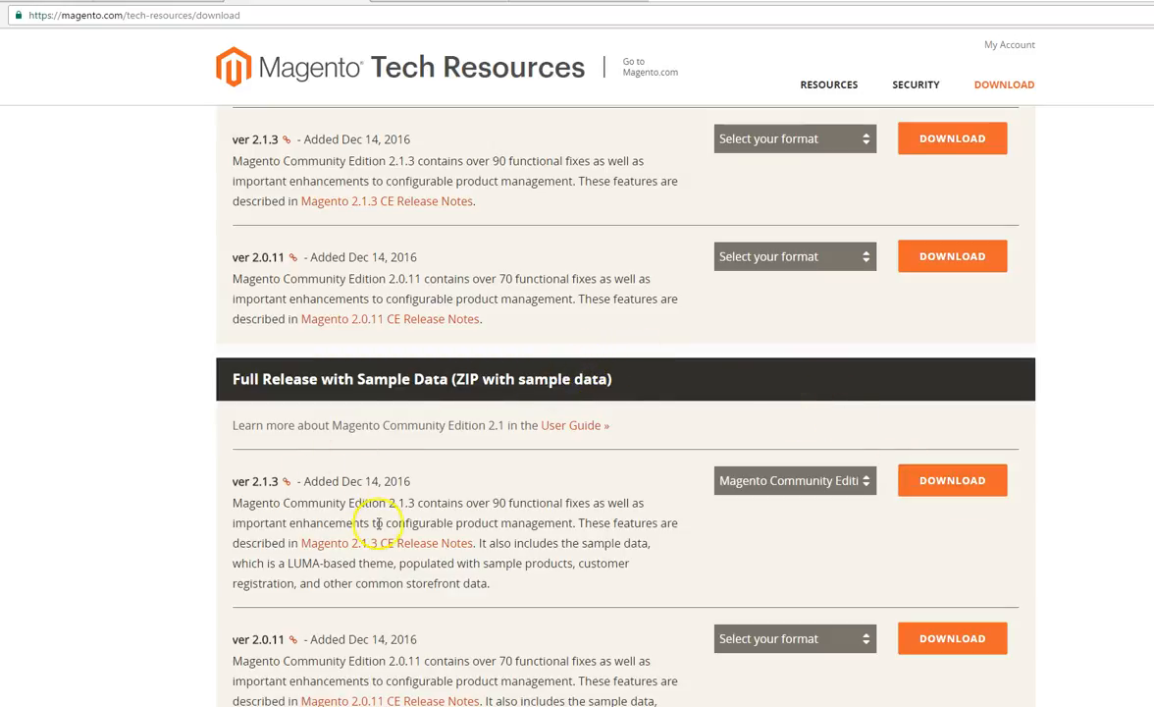
# Choose the "Magento Community Edition 2.0.11 with Sample Data.zip" format for version 2.0.11 with sample data and request its download
pyautogui.scroll(-2, 319, 461)
pyautogui.scroll(-1, 389, 655)
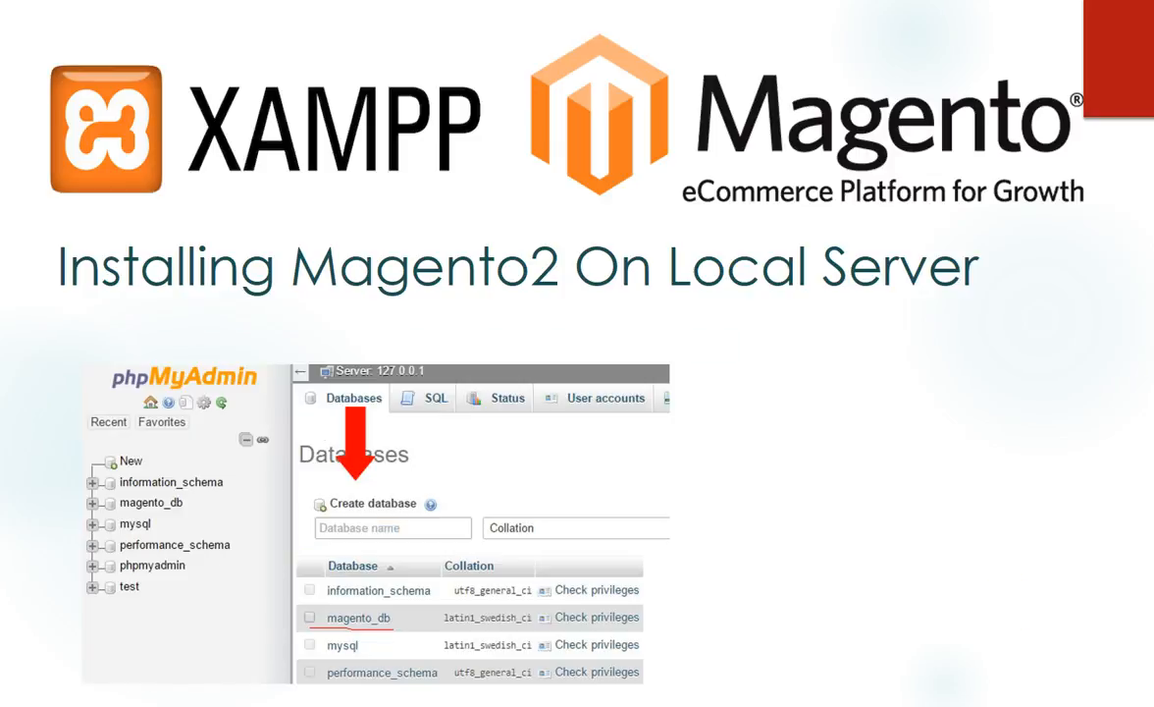
pyautogui.click(854, 501)
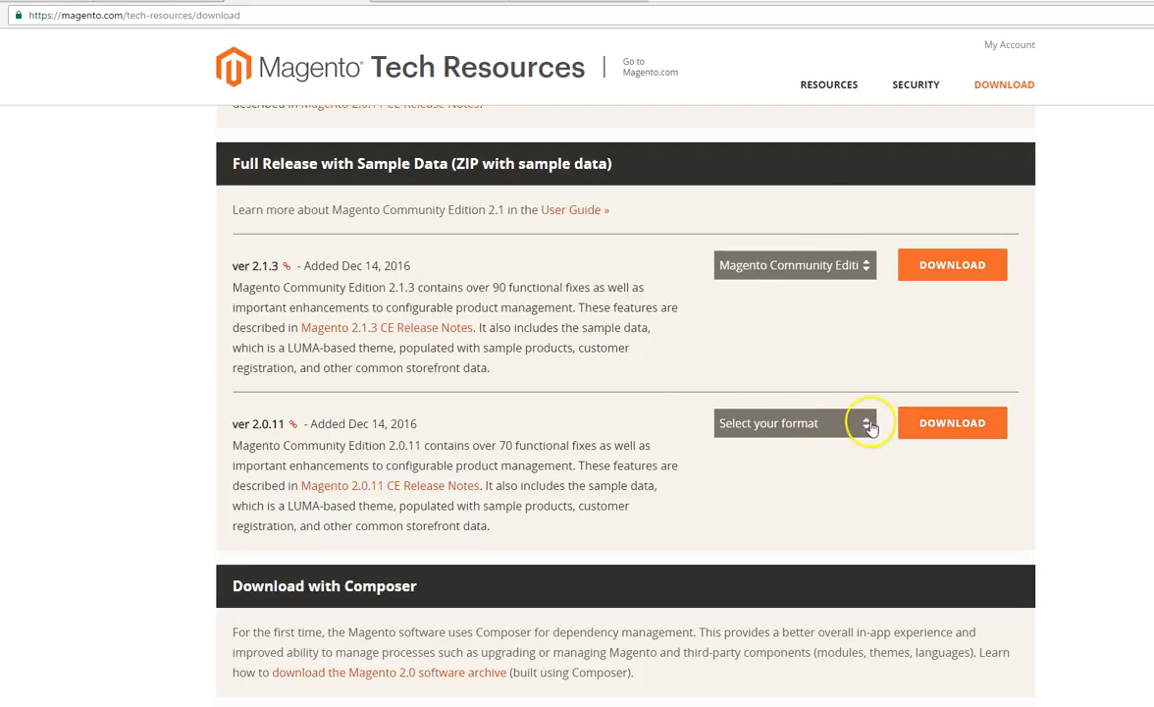
pyautogui.click(868, 425)
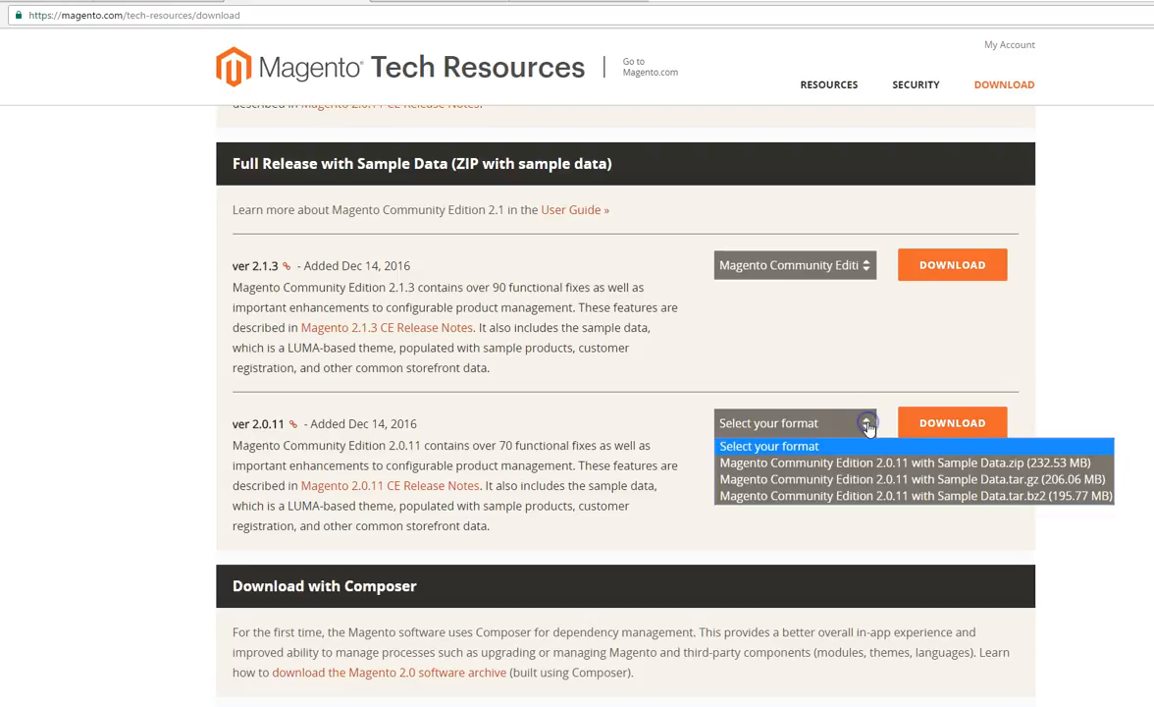
pyautogui.click(819, 463)
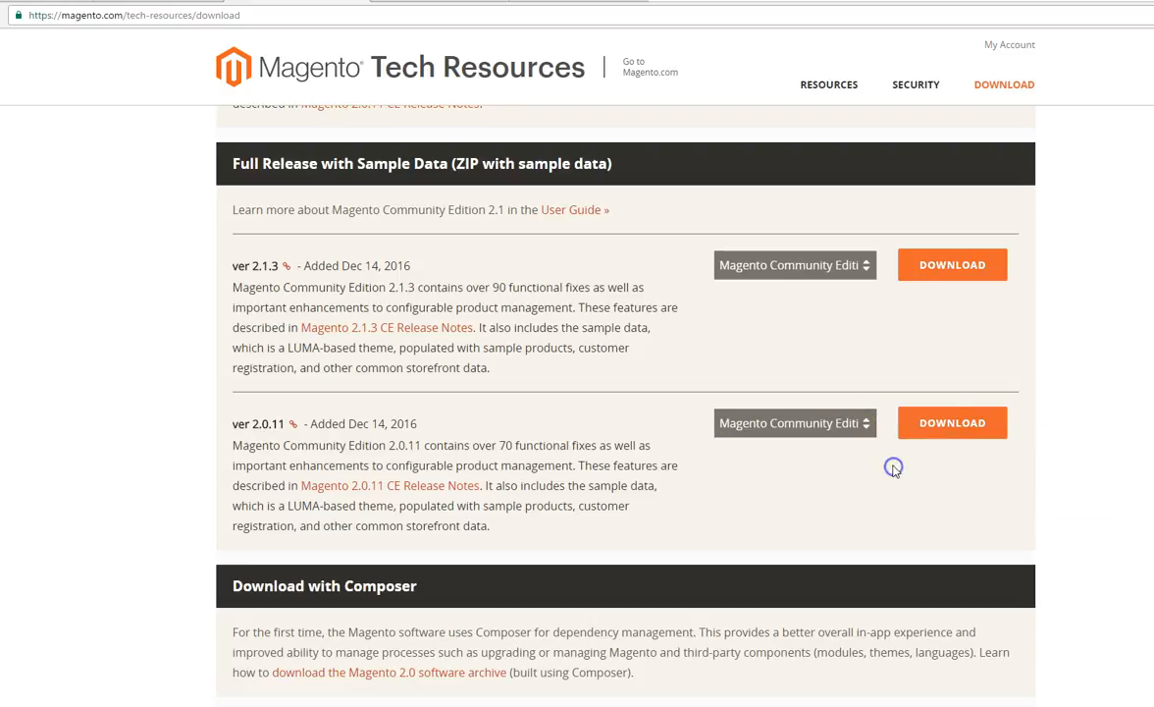
pyautogui.click(945, 426)
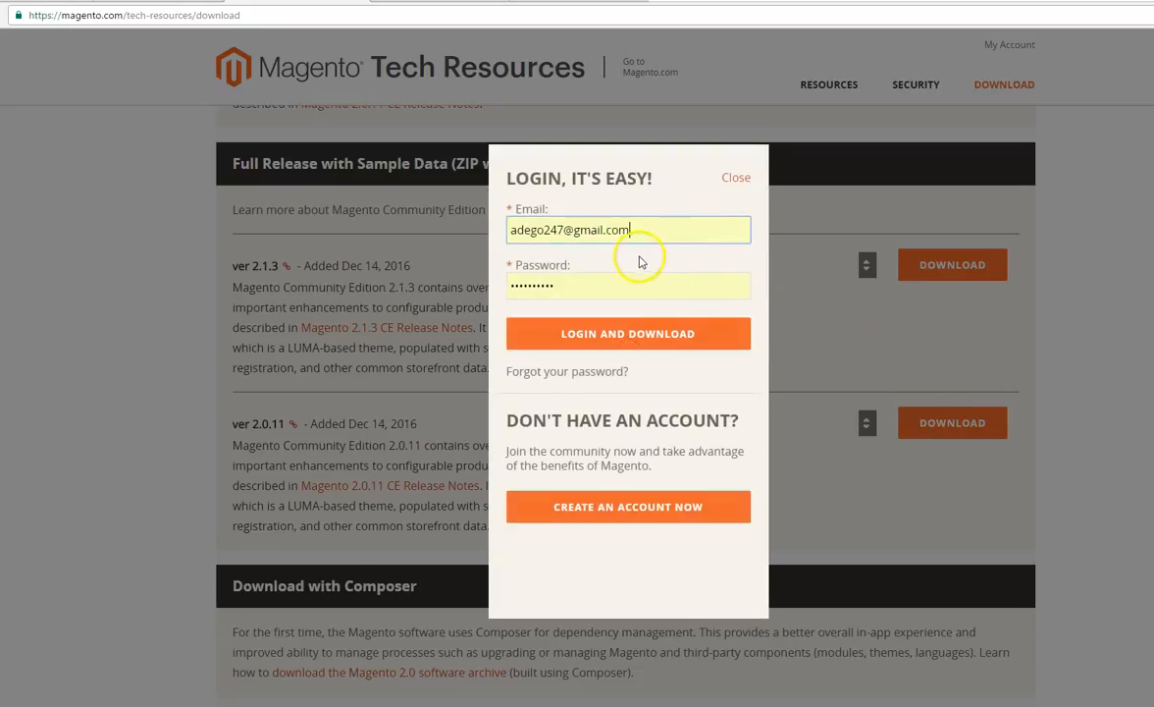
# Check the prefilled account e-mail and password fields, and log in to download the Magento release
pyautogui.moveTo(649, 227); pyautogui.dragTo(491, 228)
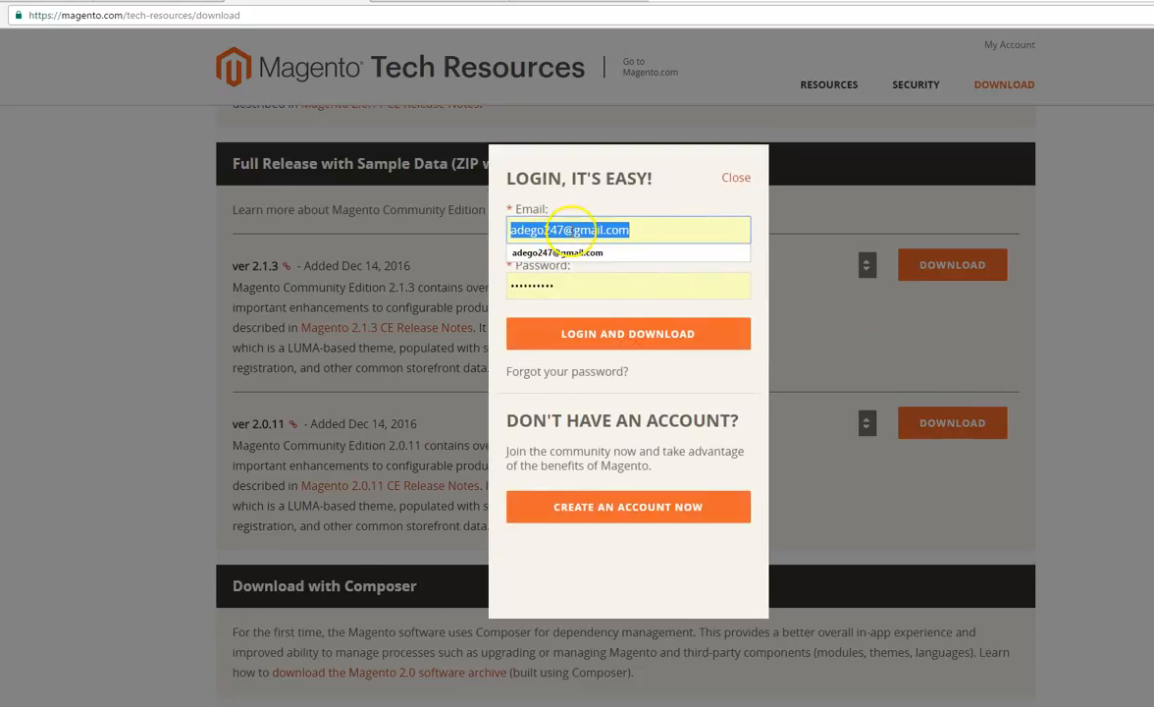
pyautogui.click(561, 236)
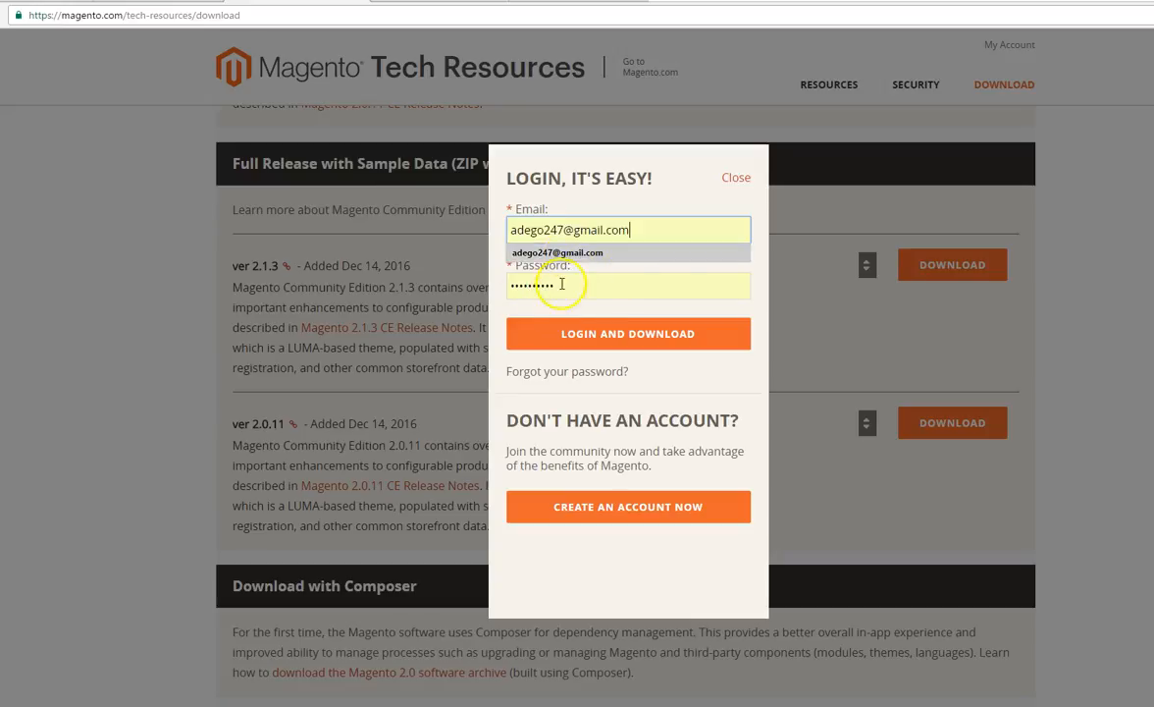
pyautogui.click(643, 287)
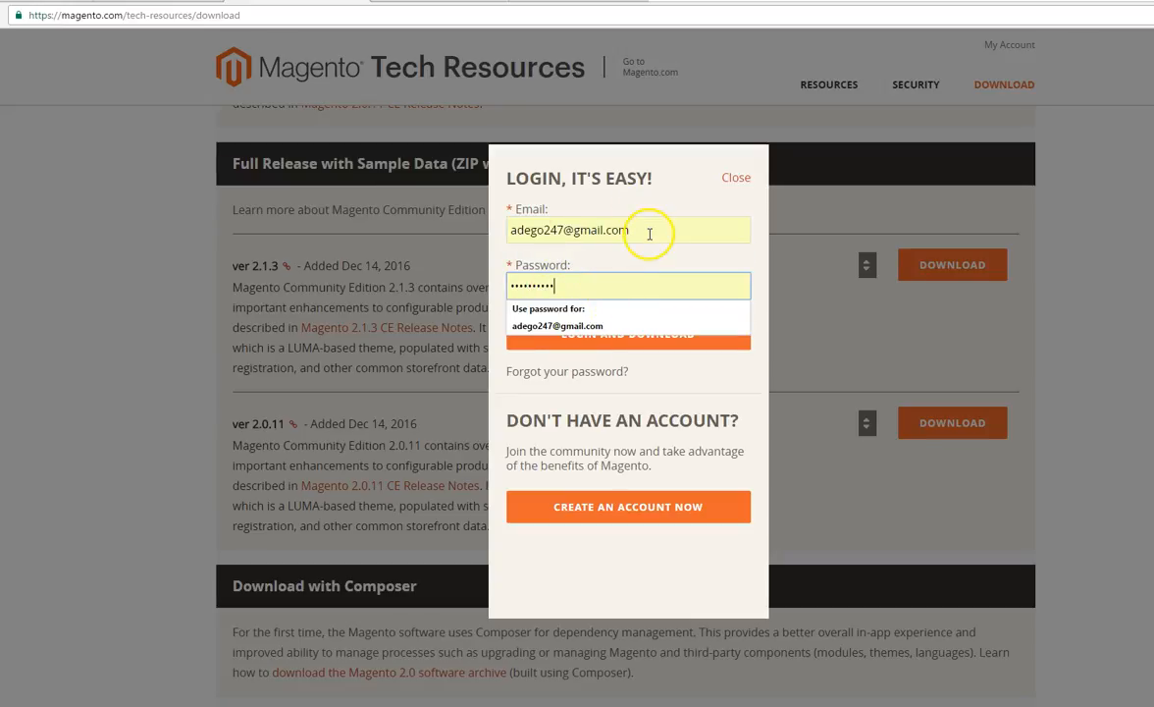
pyautogui.click(807, 380)
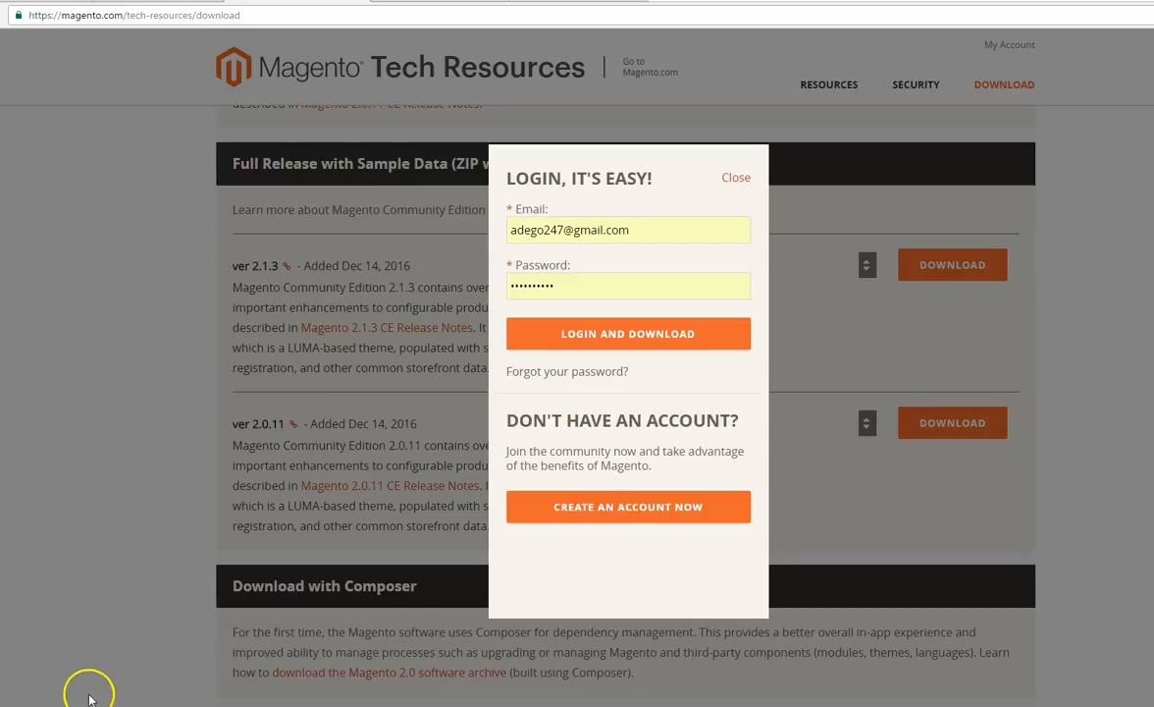
pyautogui.click(599, 336)
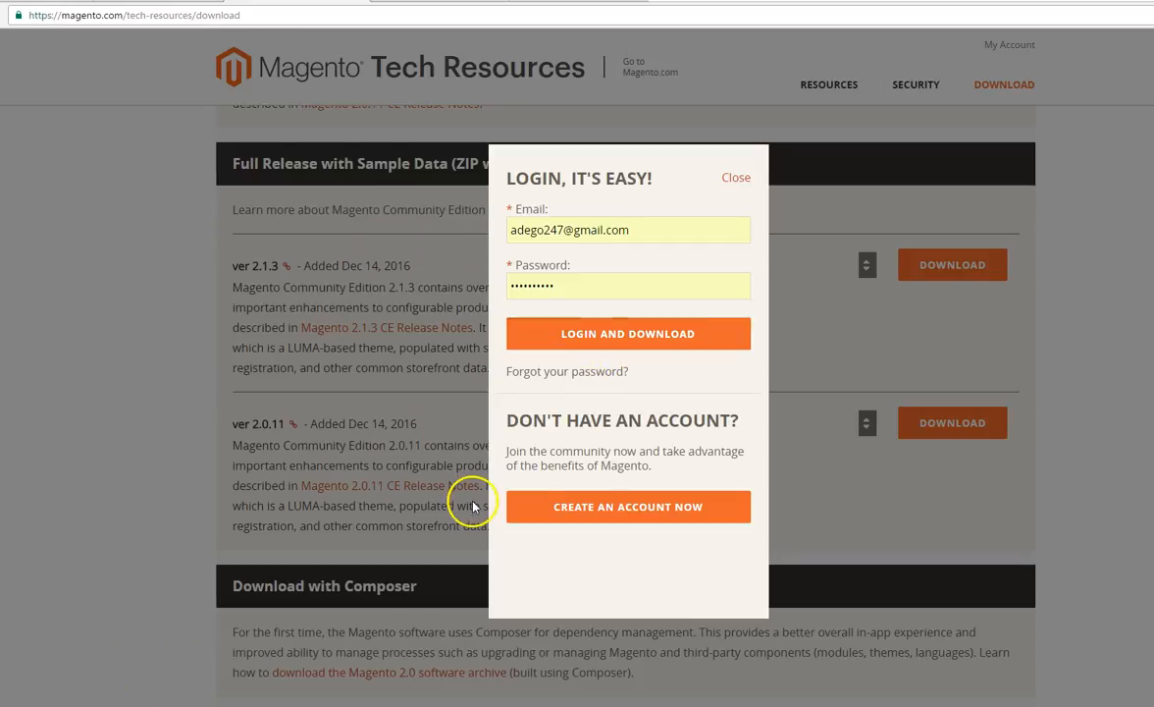